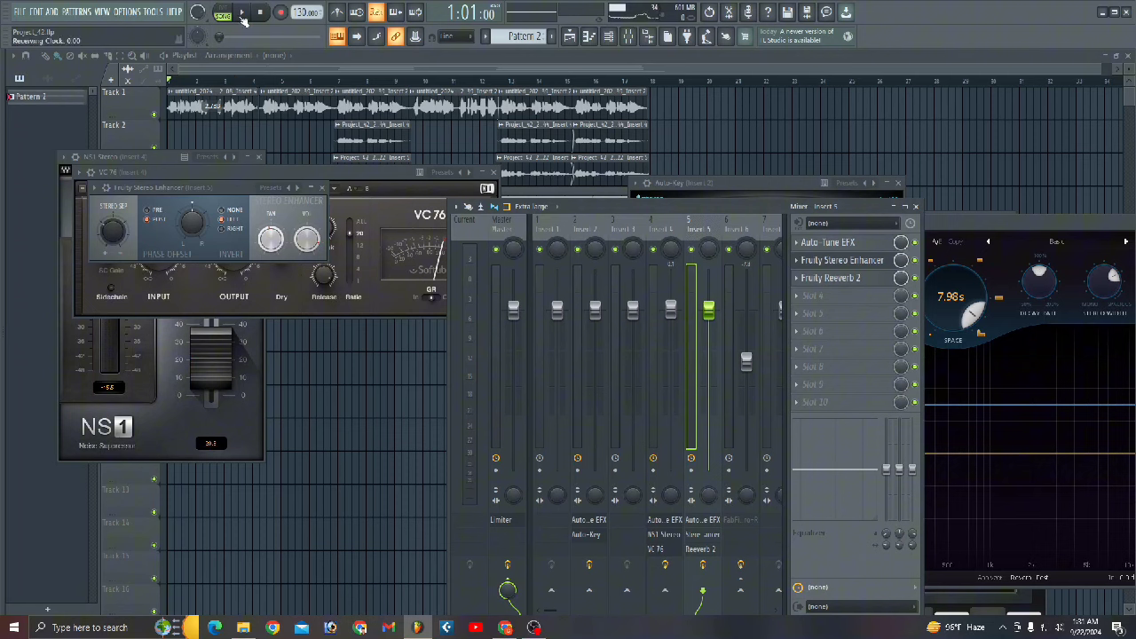
# Play the song and add Fruity Reeverb 2 to the third effect slot of Insert 2
pyautogui.click(242, 13)
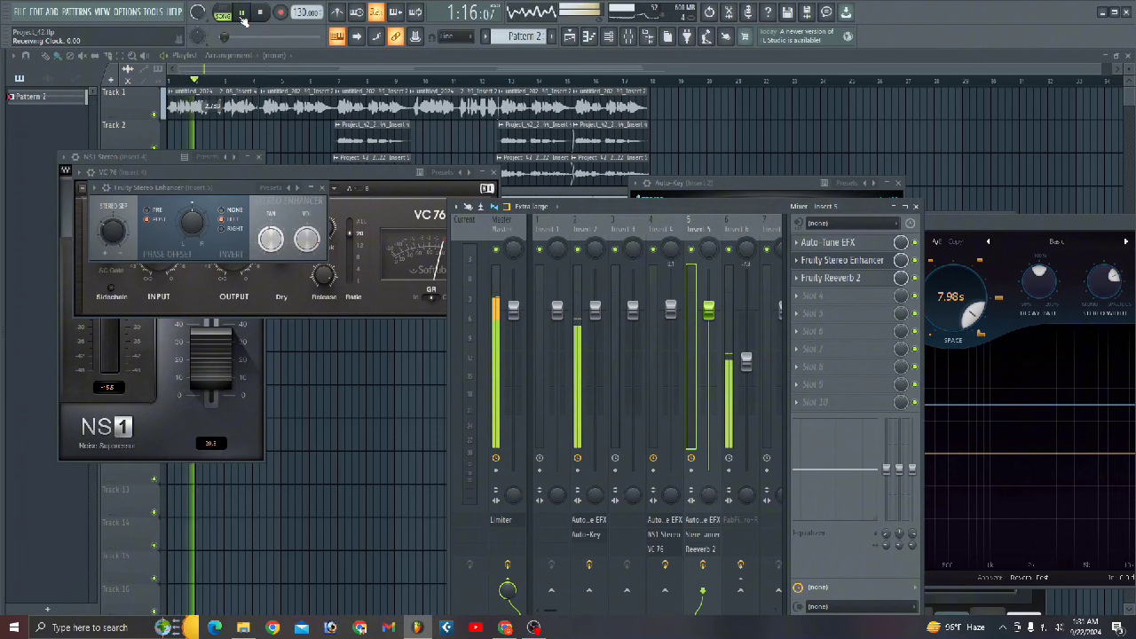
pyautogui.click(538, 291)
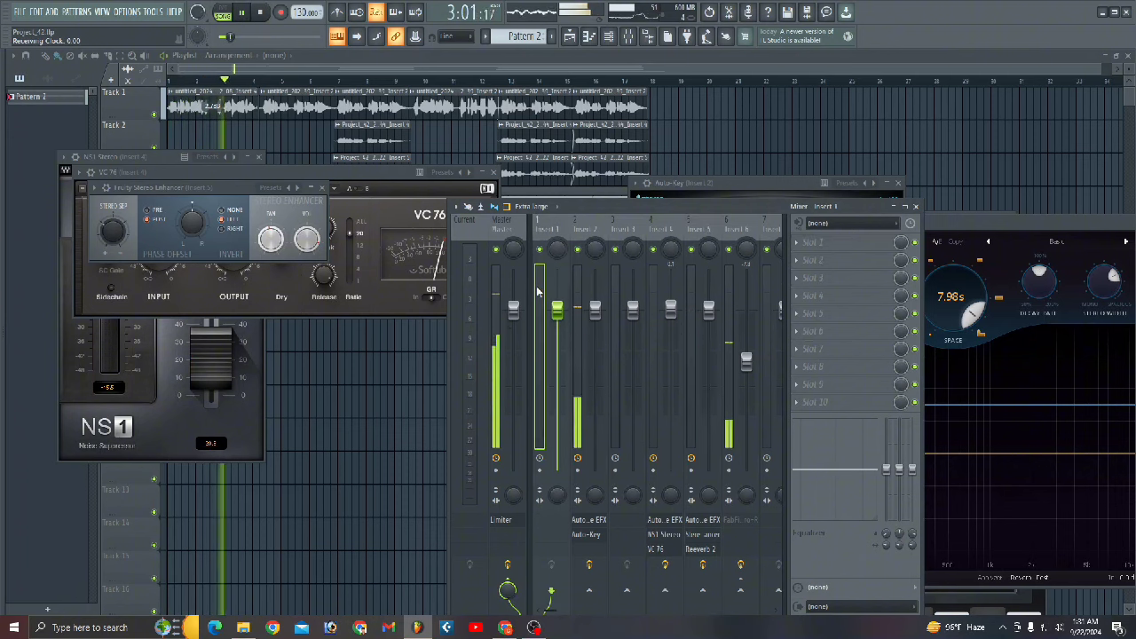
pyautogui.click(576, 288)
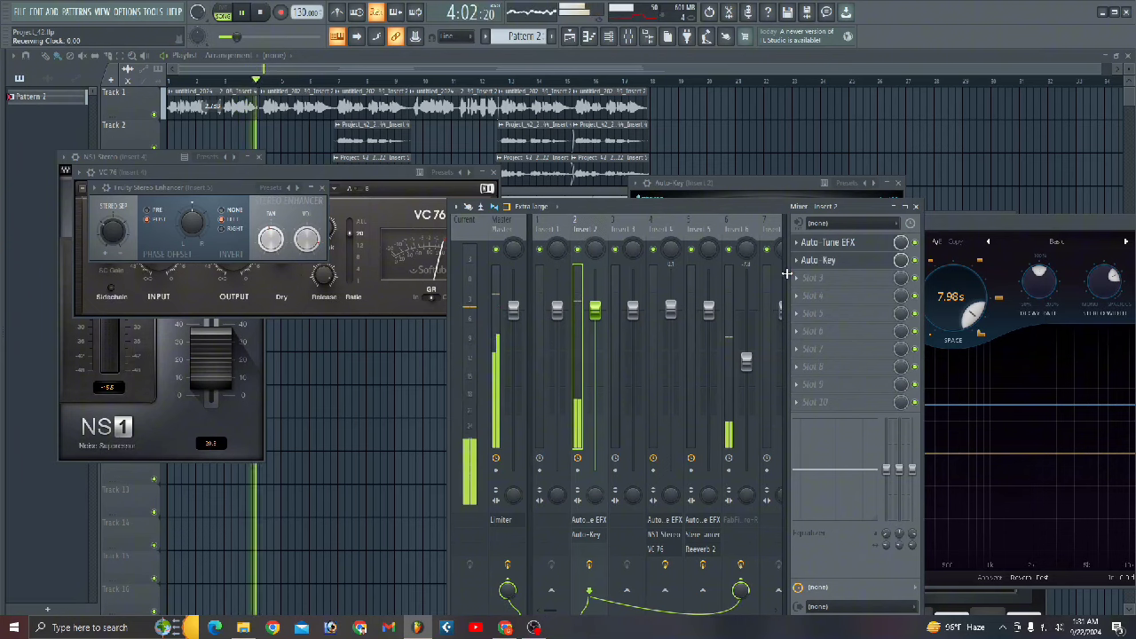
pyautogui.click(803, 277)
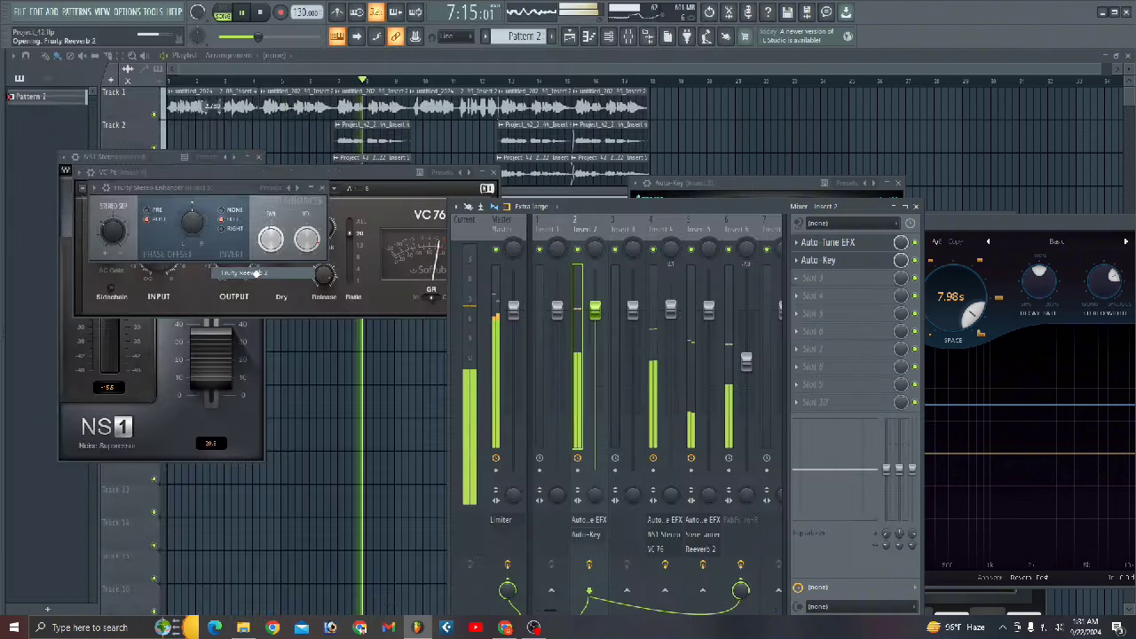
pyautogui.click(255, 272)
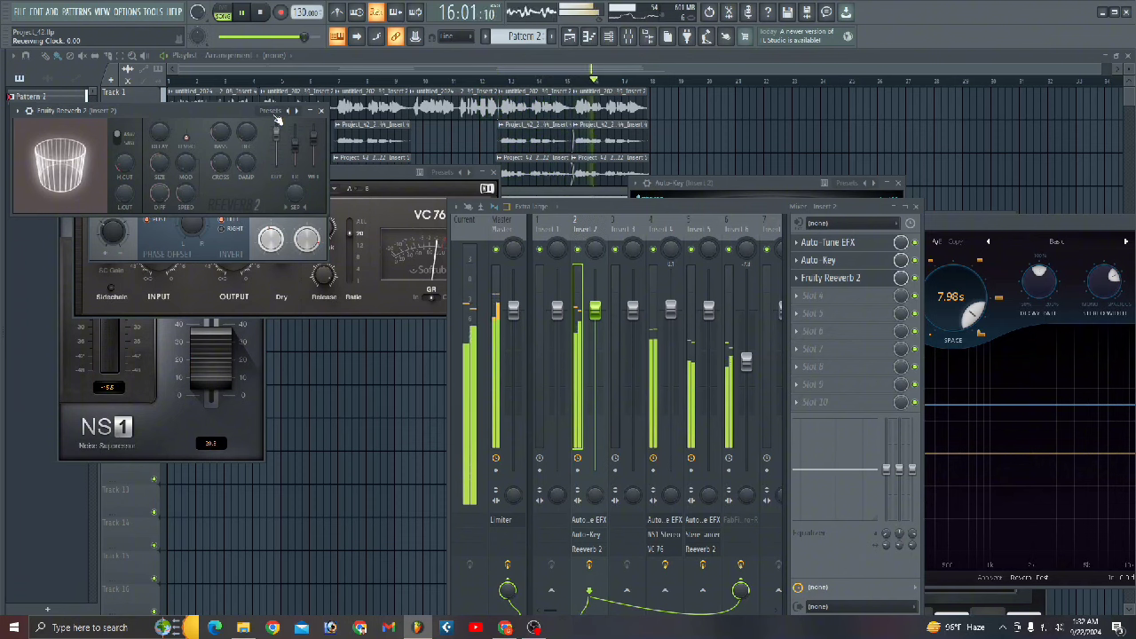
# Load the Cathedral preset in Fruity Reeverb 2 on Insert 2, and close the reverb and VC 76 windows
pyautogui.click(277, 115)
pyautogui.click(293, 149)
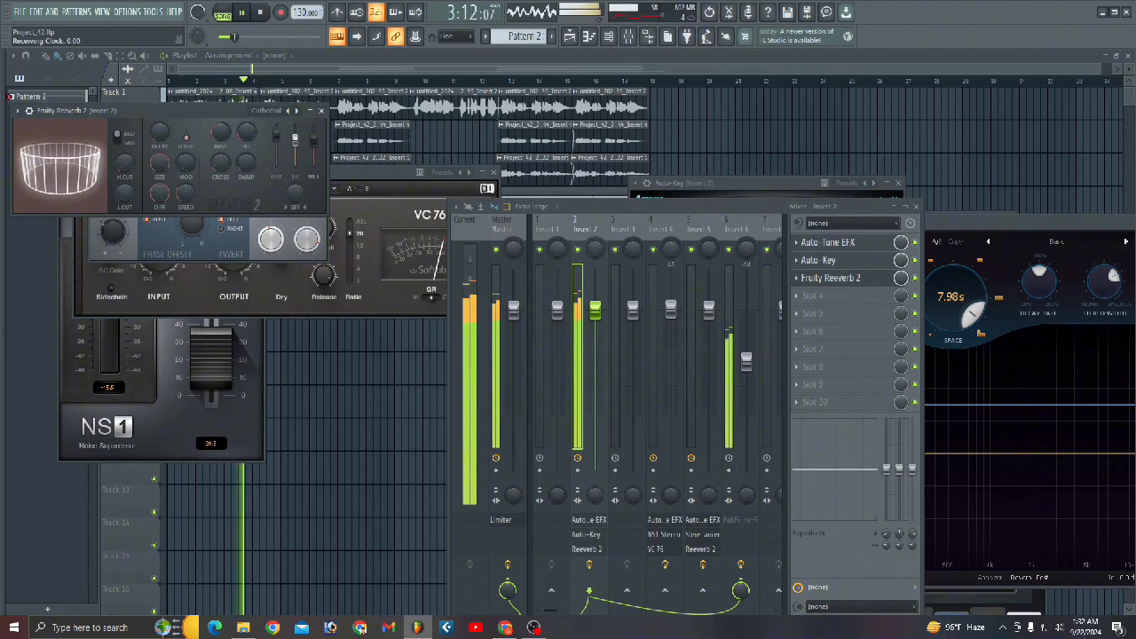
pyautogui.click(321, 111)
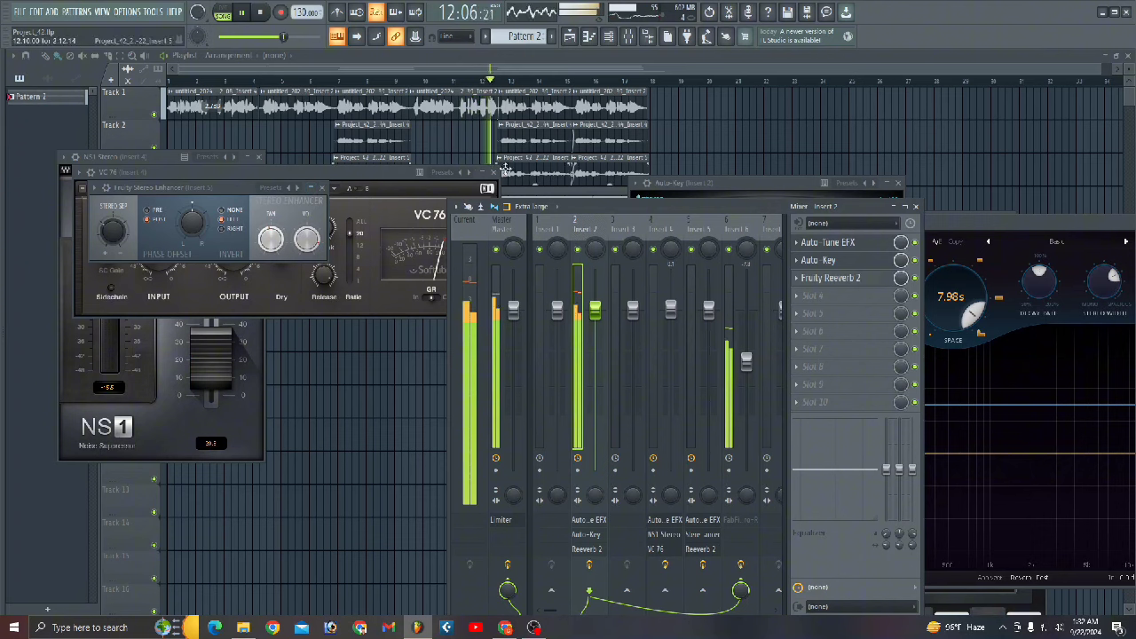
pyautogui.click(491, 172)
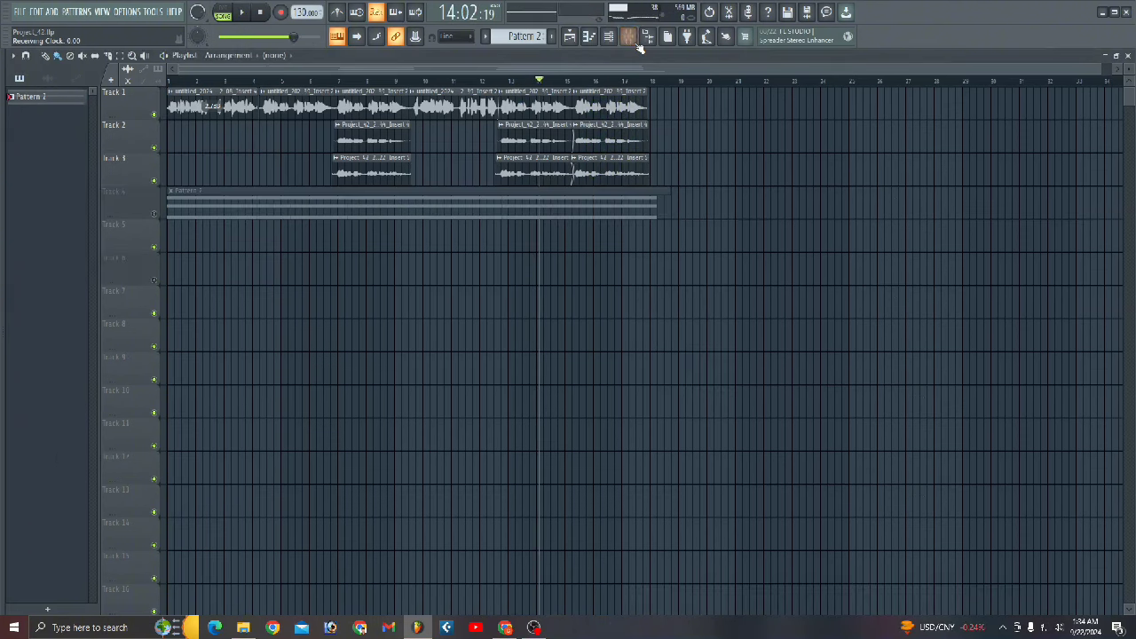
# Add the Bite effect to the fourth slot of Insert 2 and move its window higher
pyautogui.click(631, 37)
pyautogui.click(829, 294)
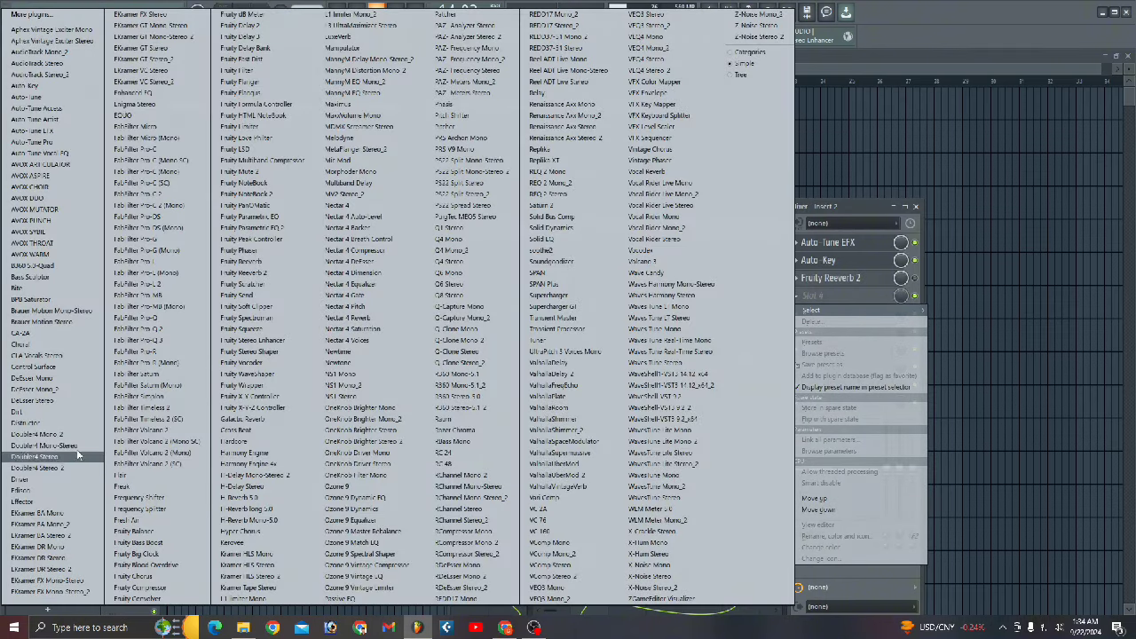
pyautogui.click(26, 290)
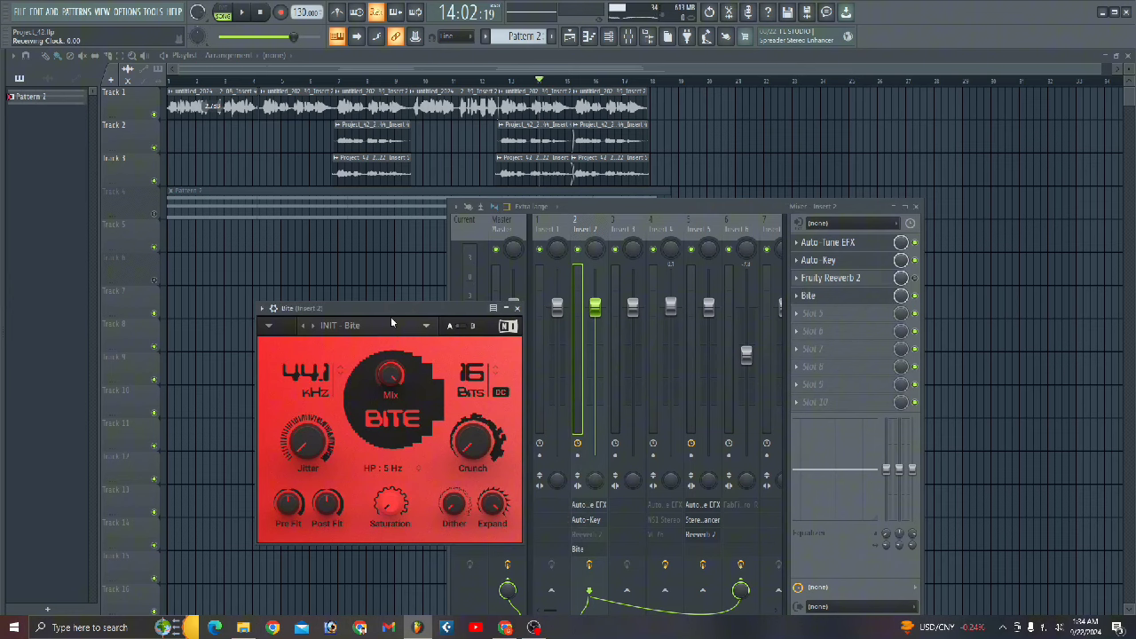
pyautogui.moveTo(391, 307); pyautogui.dragTo(388, 269)
pyautogui.click(372, 289)
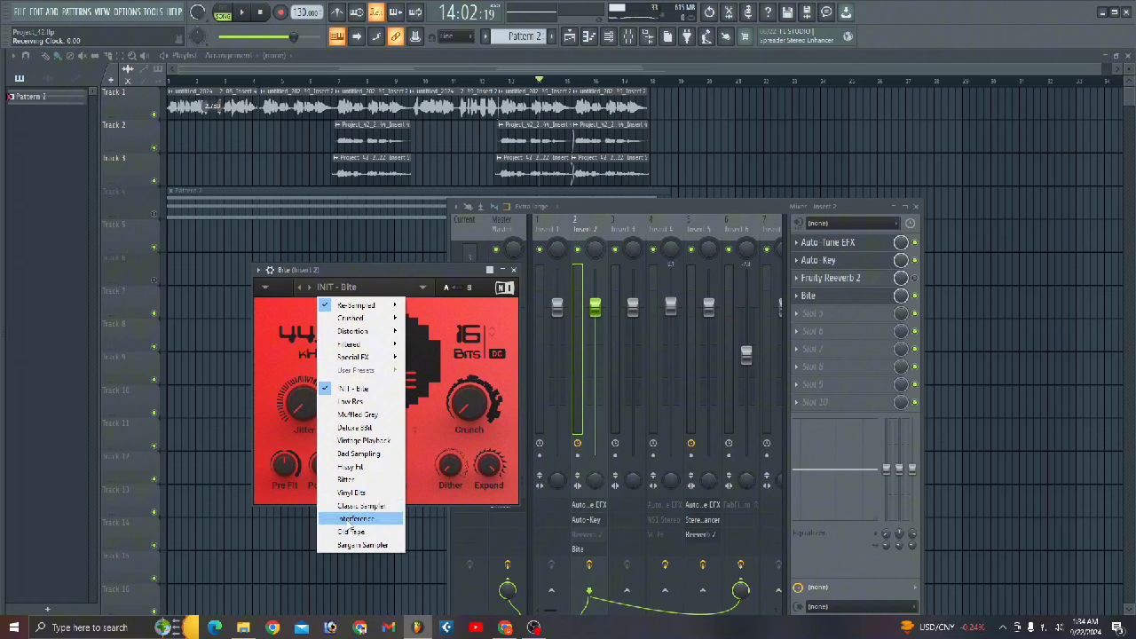
pyautogui.moveTo(393, 307)
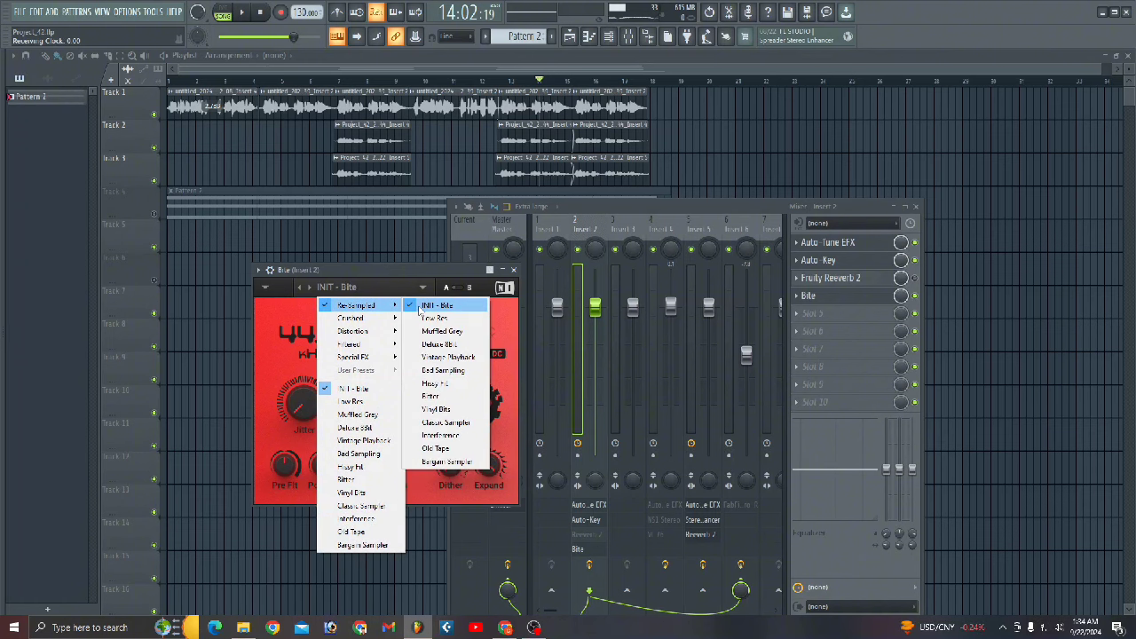
pyautogui.click(366, 284)
# During playback, raise Bite's Crunch slightly and its Jitter to about the middle of its range
pyautogui.press('space')
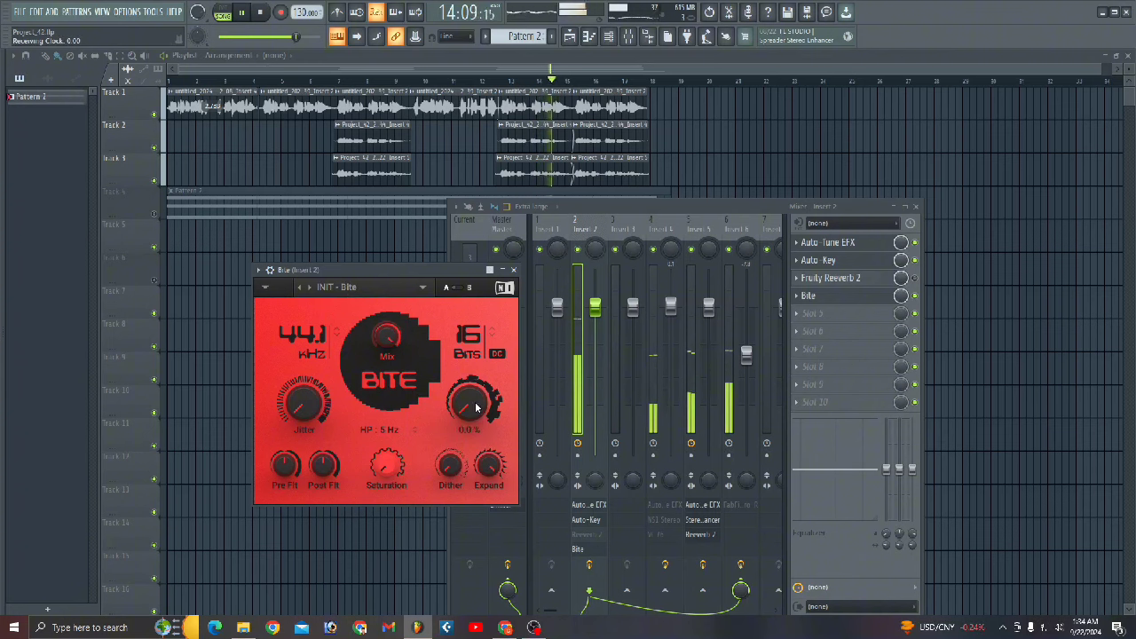
pyautogui.moveTo(469, 402); pyautogui.dragTo(470, 369)
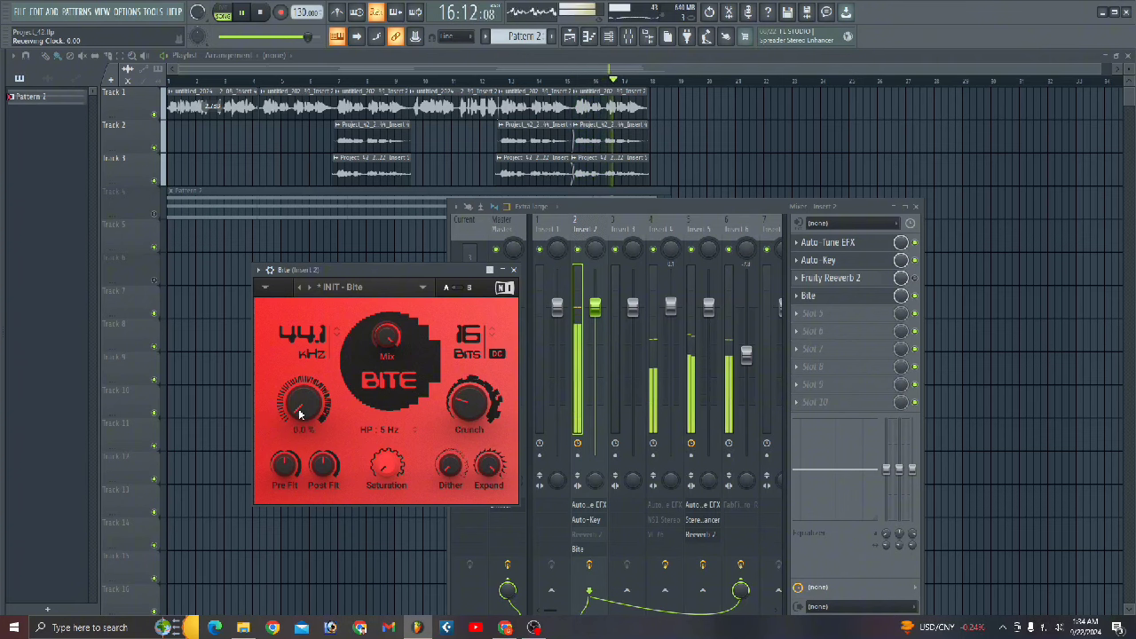
pyautogui.moveTo(301, 409); pyautogui.dragTo(301, 384)
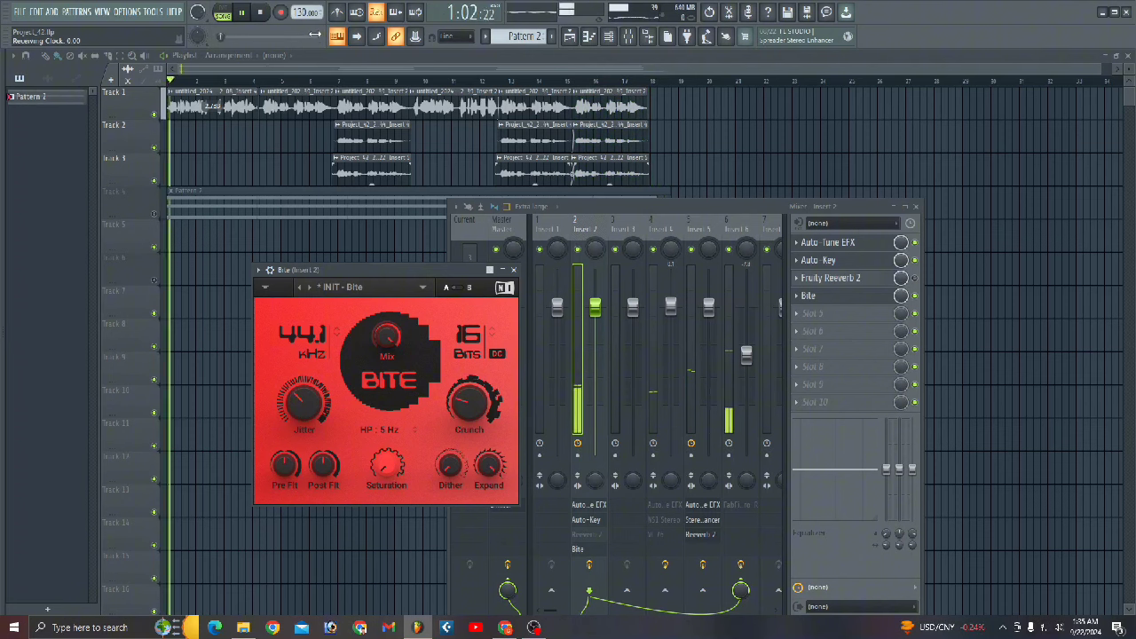
pyautogui.moveTo(303, 404); pyautogui.dragTo(303, 380)
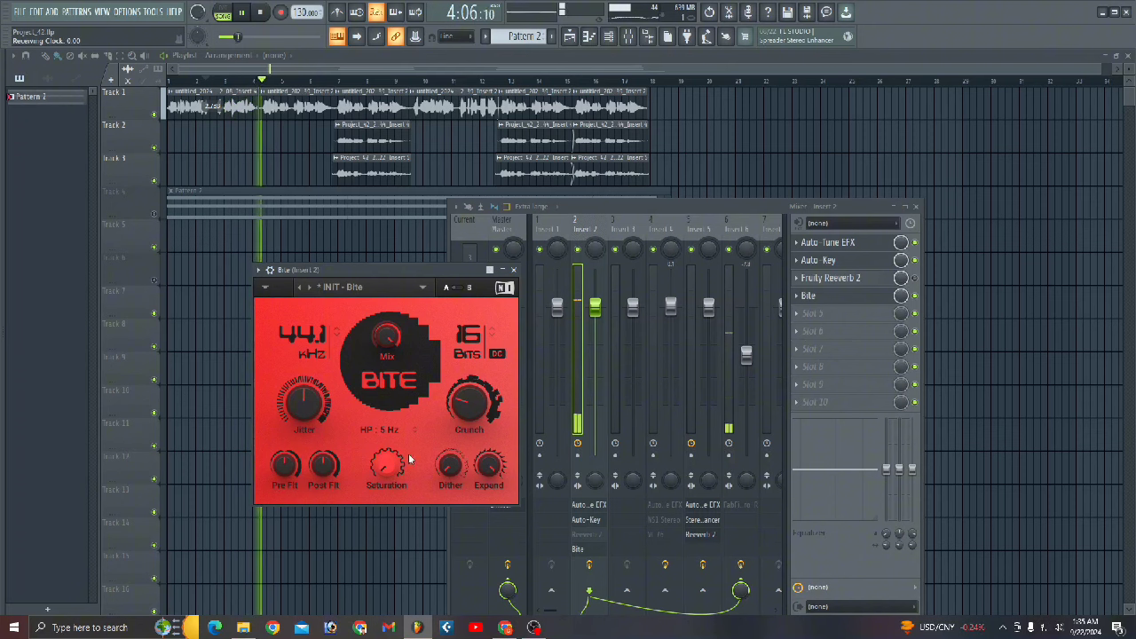
# Raise Bite's Saturation slightly, fine-tune its Mix, and stop playback
pyautogui.moveTo(390, 460)
pyautogui.mouseDown()
pyautogui.moveTo(390, 433)
pyautogui.moveTo(390, 459)
pyautogui.mouseUp()
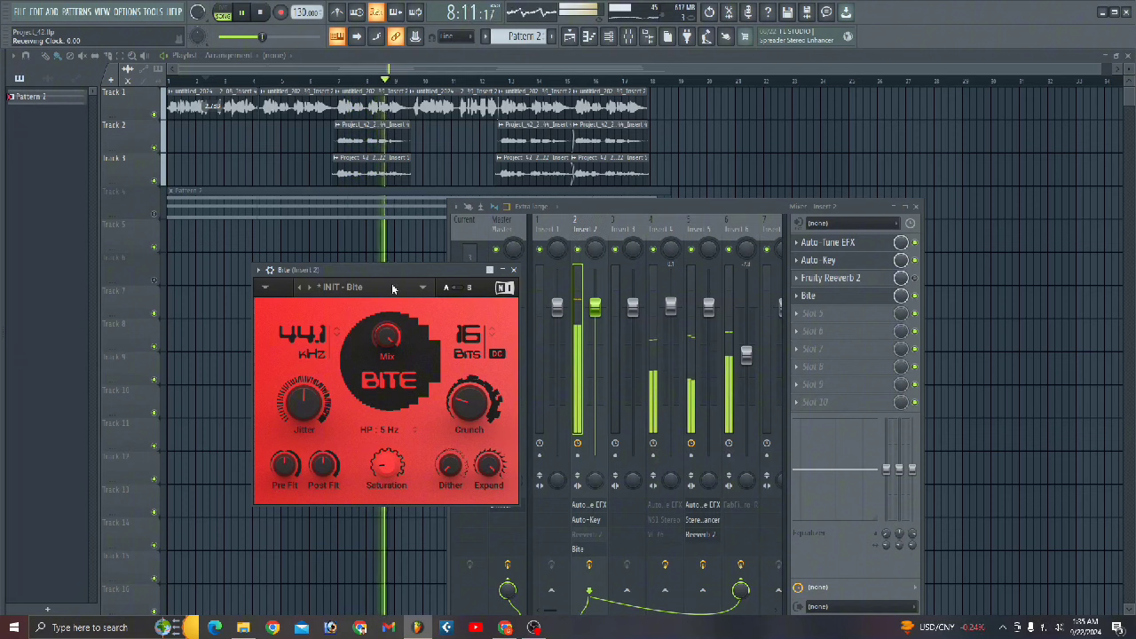
pyautogui.moveTo(391, 343); pyautogui.dragTo(390, 341)
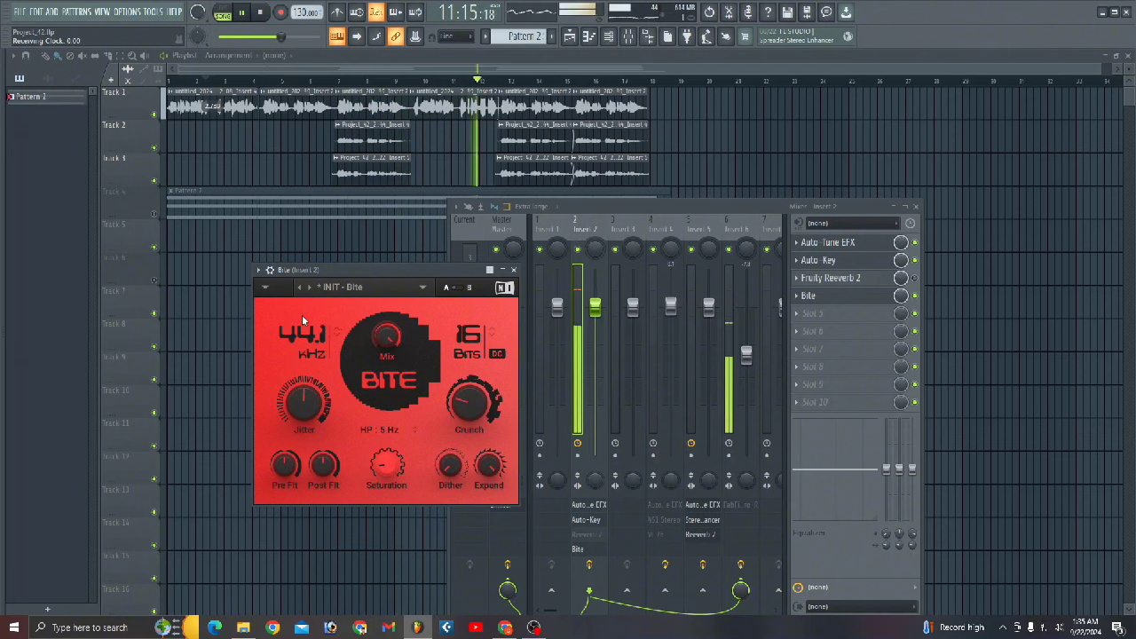
pyautogui.click(246, 13)
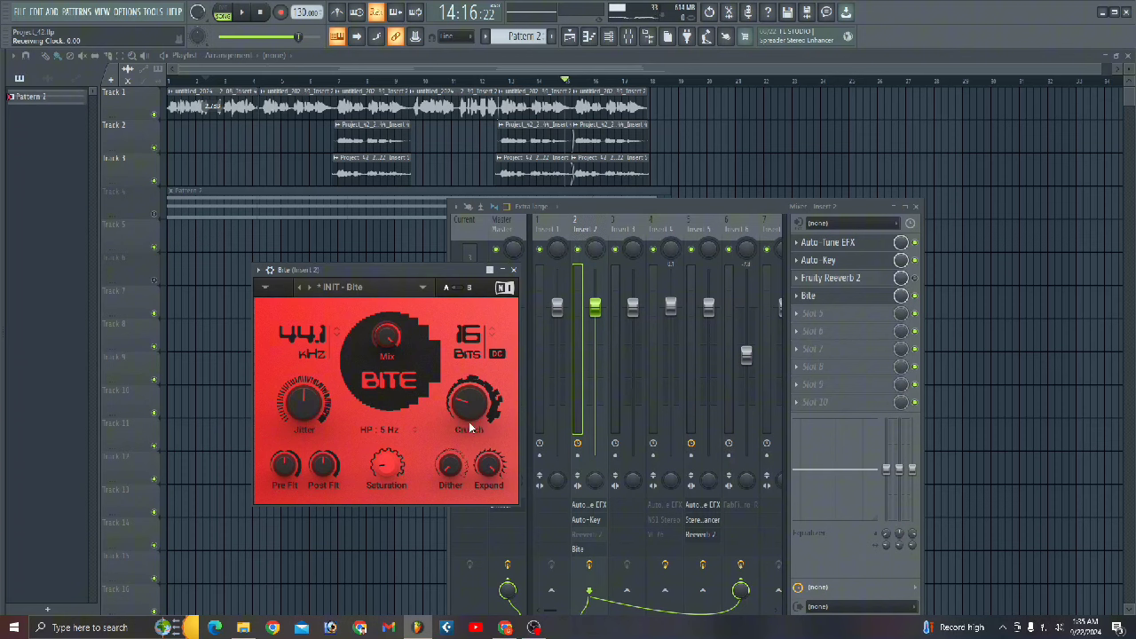
# Compare Insert 2 with Bite bypassed and enabled while replaying the song from the start, leaving Bite enabled
pyautogui.click(920, 304)
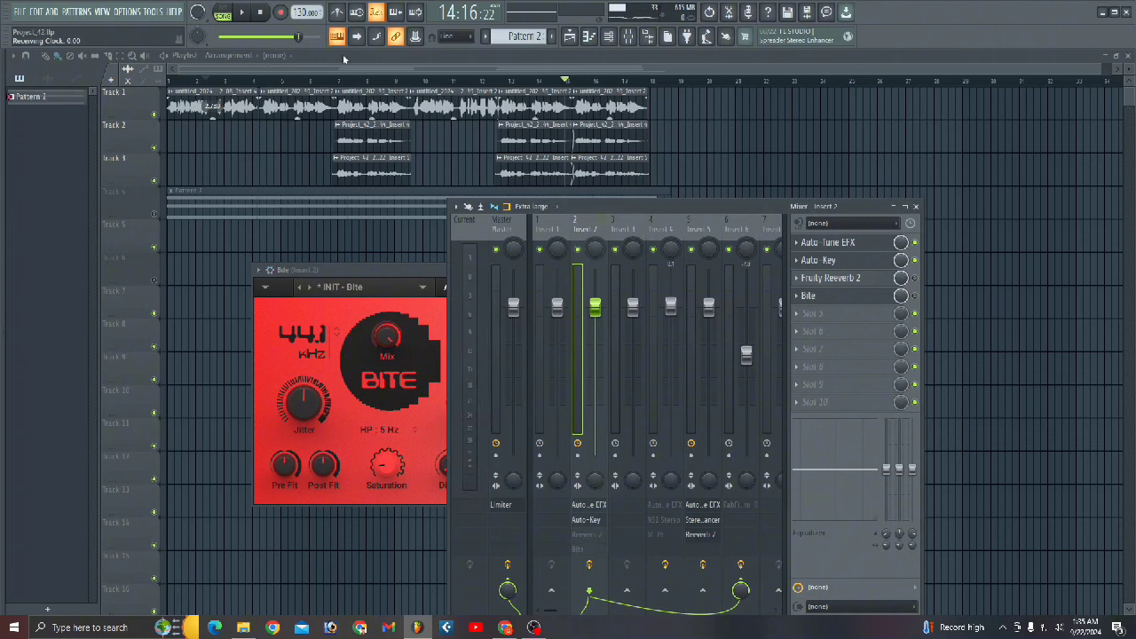
pyautogui.click(246, 17)
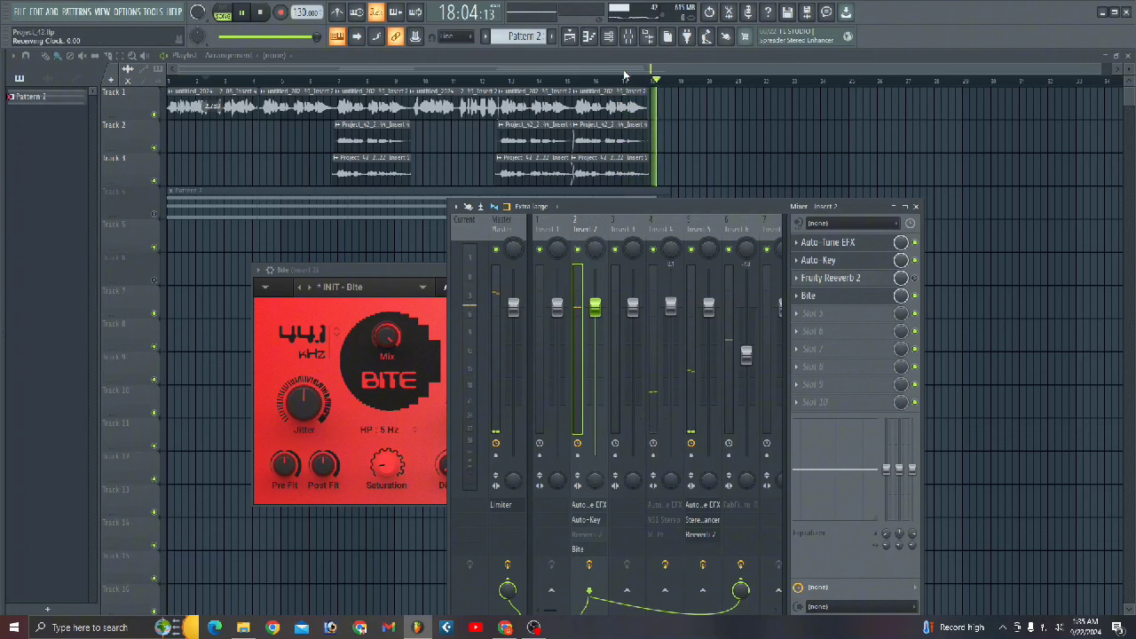
pyautogui.moveTo(664, 81); pyautogui.dragTo(167, 80)
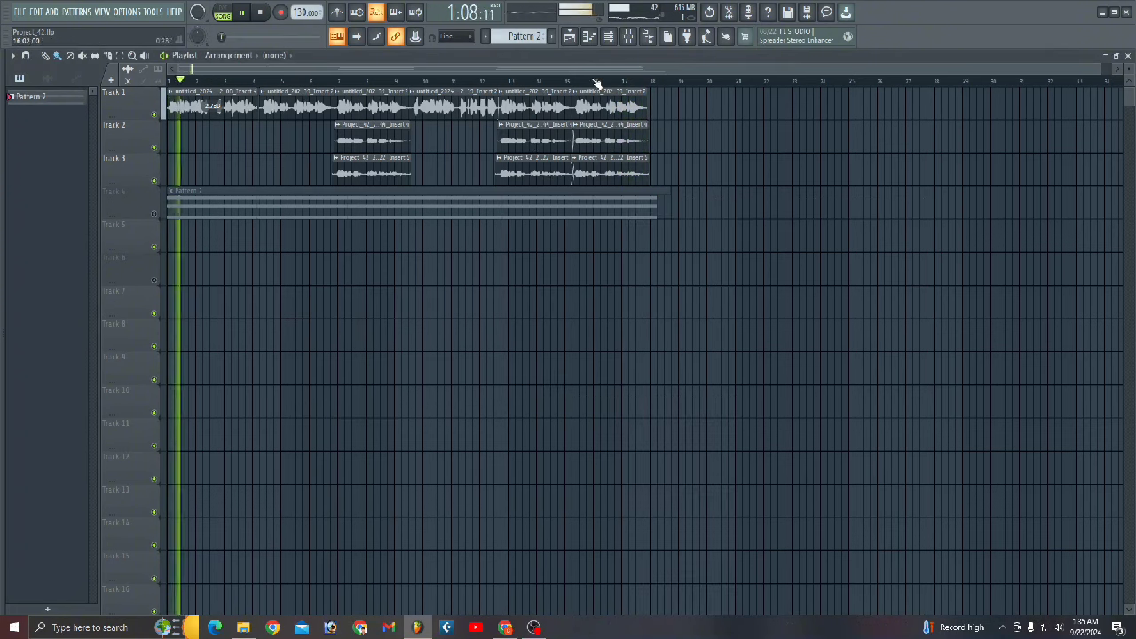
pyautogui.click(630, 40)
pyautogui.click(633, 40)
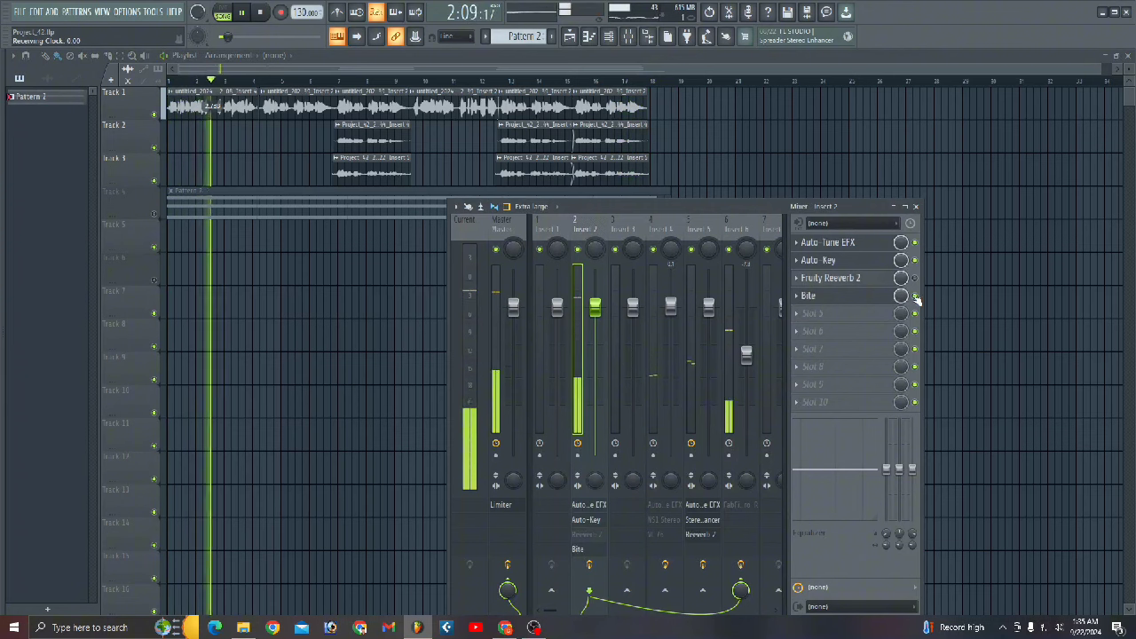
pyautogui.click(915, 296)
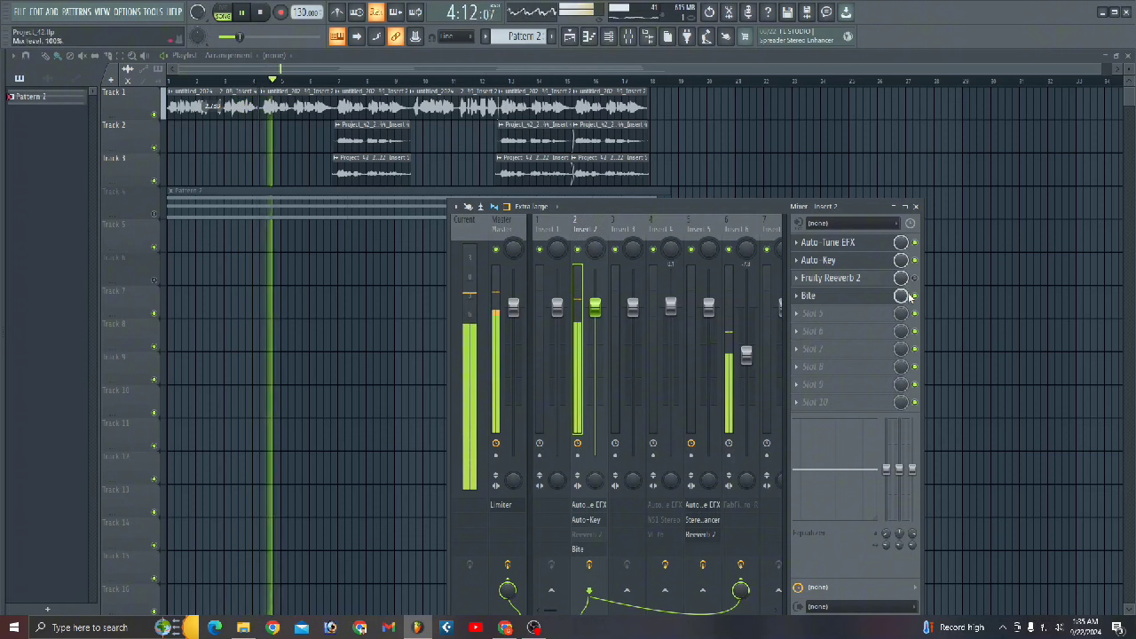
pyautogui.press('space')
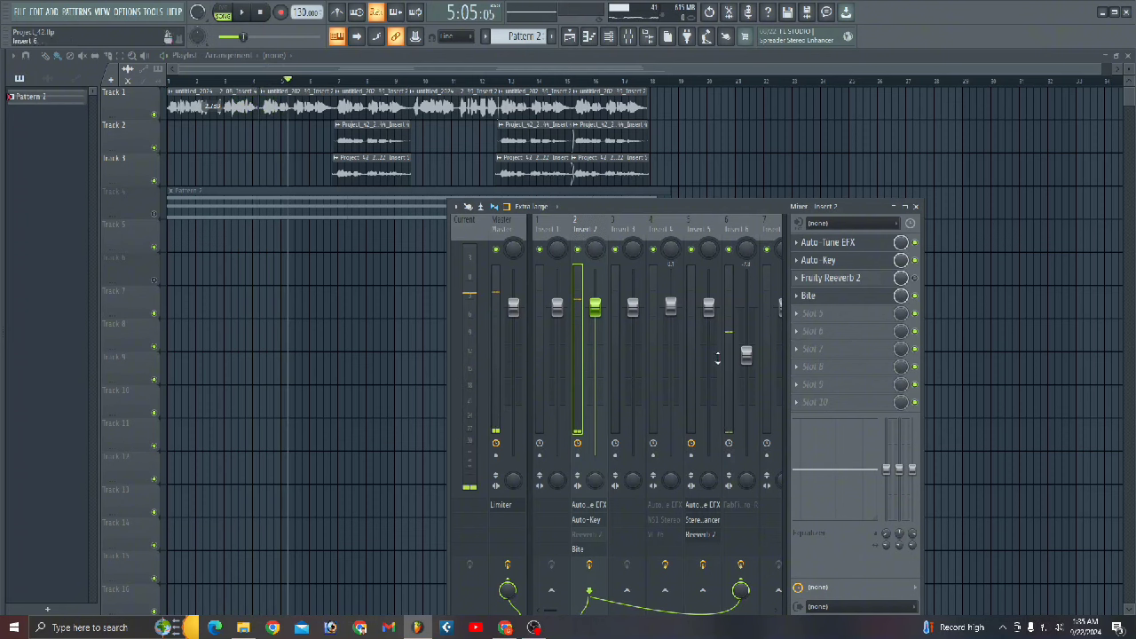
# Add the CA-2A compressor to the fifth slot of Insert 2 and audition it with the song
pyautogui.click(806, 314)
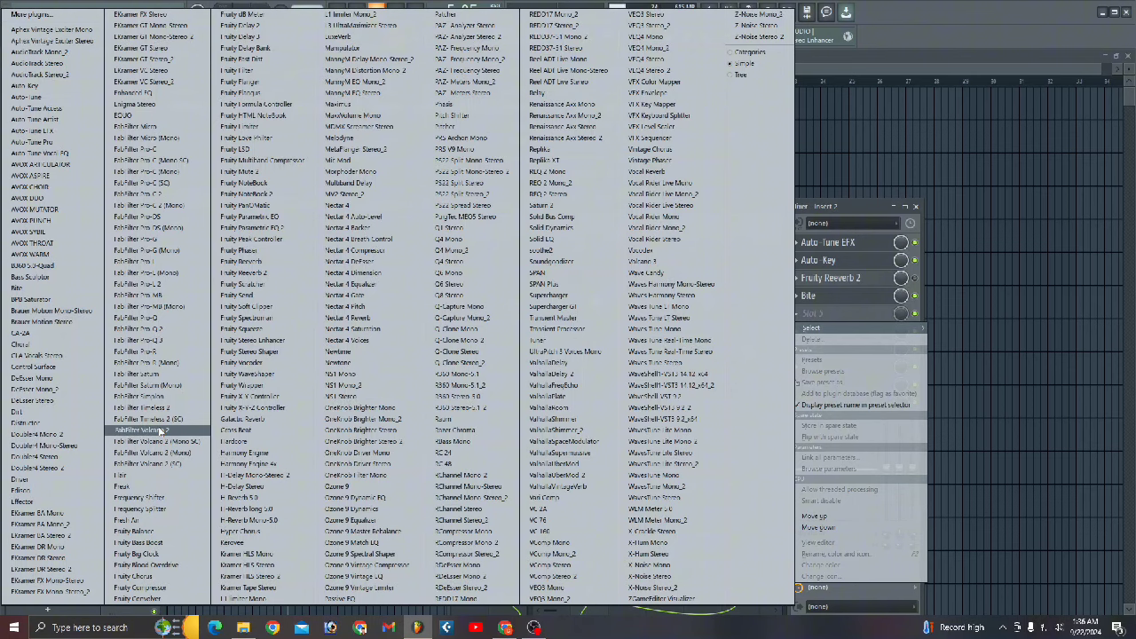
pyautogui.click(36, 334)
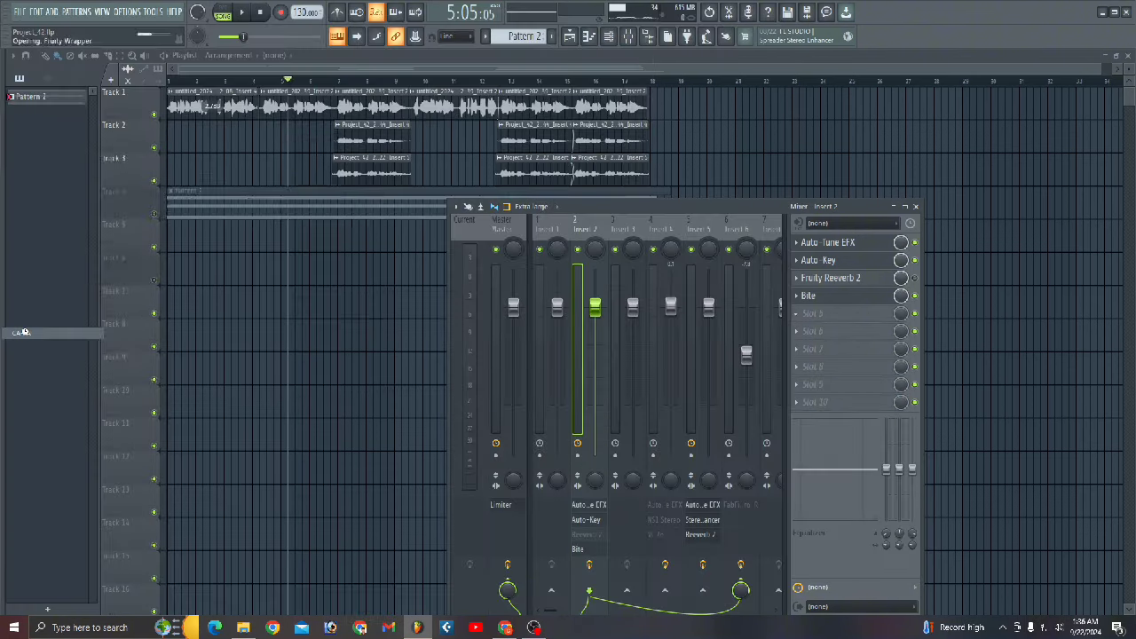
pyautogui.click(242, 14)
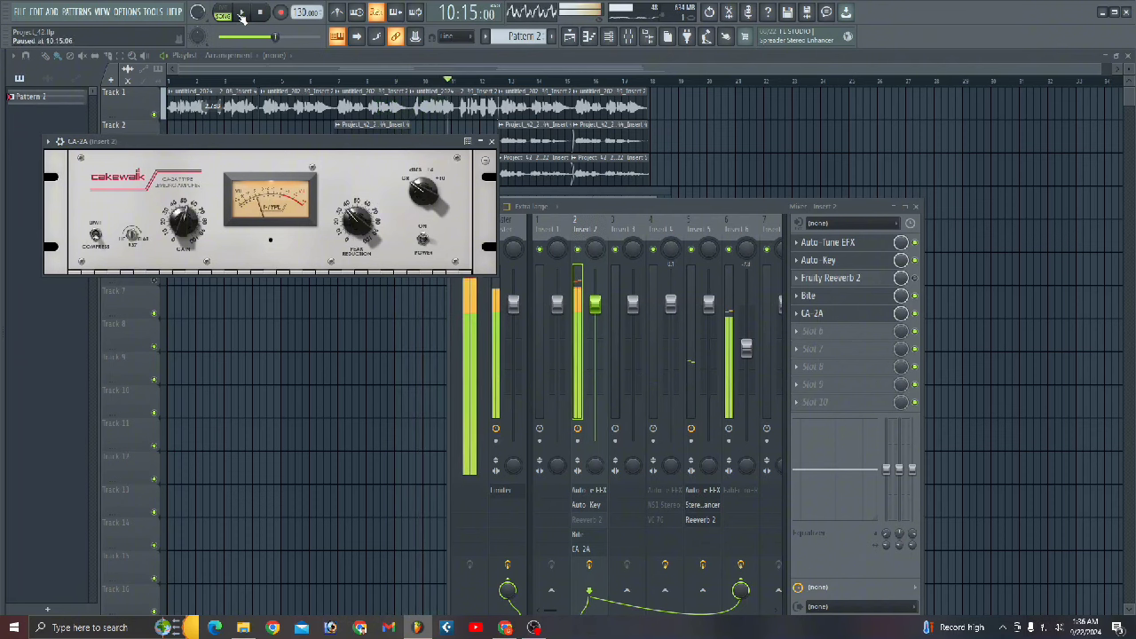
pyautogui.press('space')
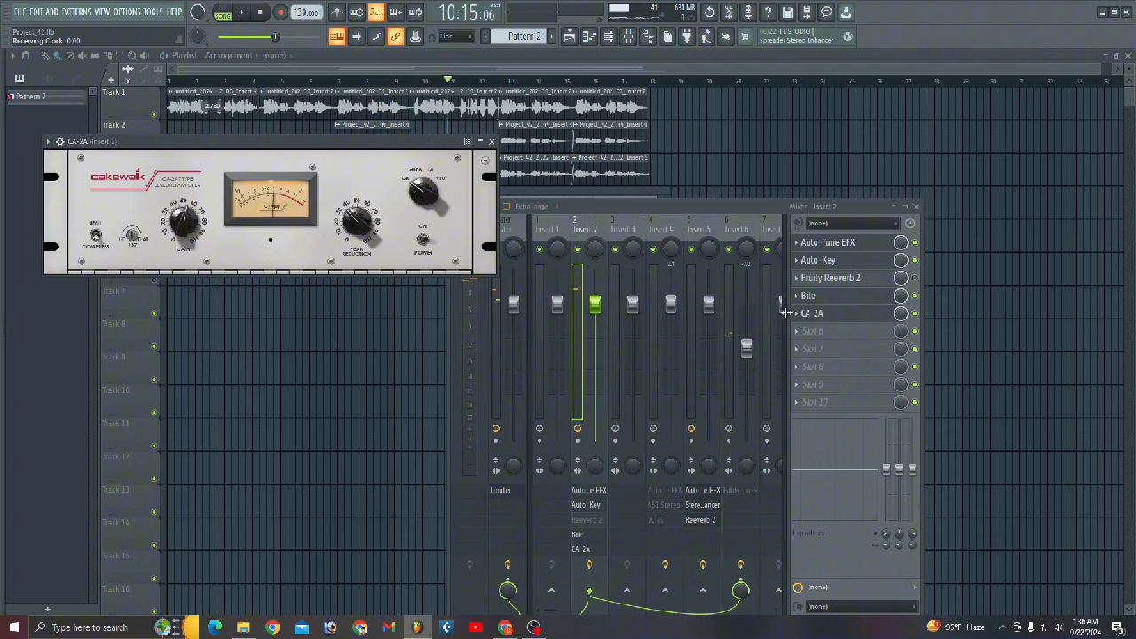
# Delete the CA-2A compressor from the fifth slot of Insert 2
pyautogui.rightClick(785, 312)
pyautogui.click(812, 338)
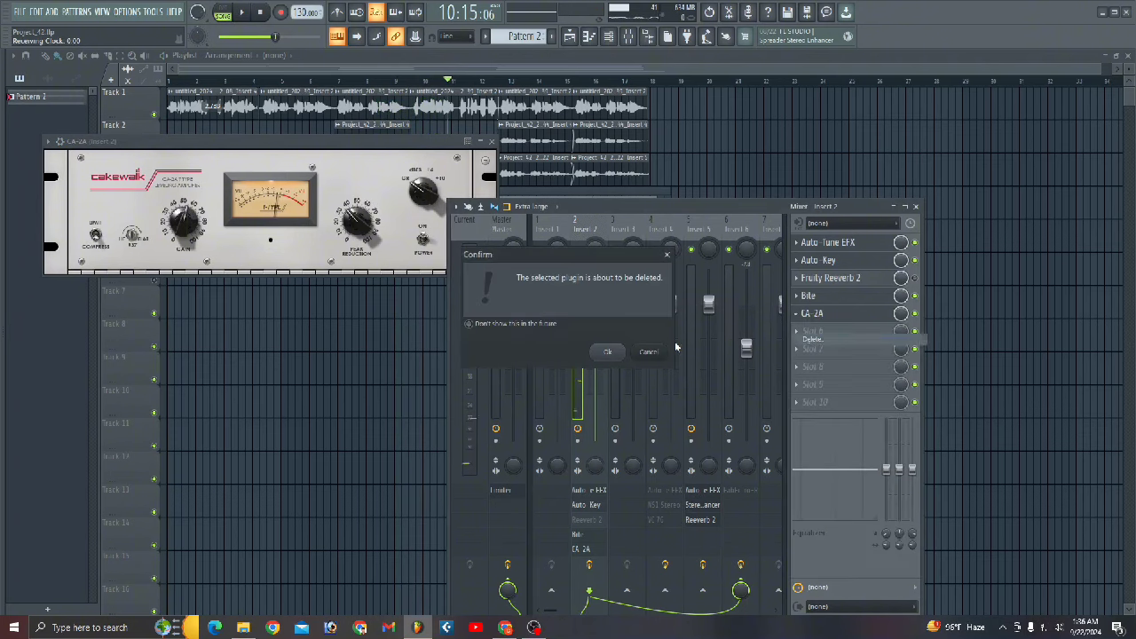
pyautogui.click(607, 353)
# Add Brauer Motion Stereo to the fifth slot of Insert 2, reposition its window, and audition it with the song
pyautogui.click(837, 312)
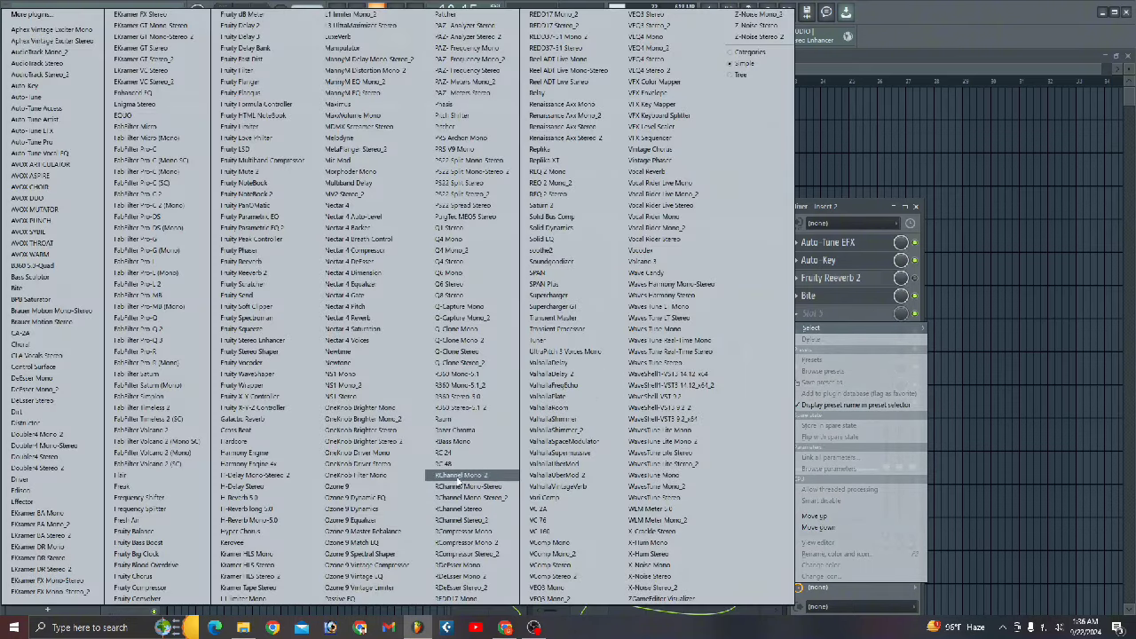
pyautogui.click(31, 322)
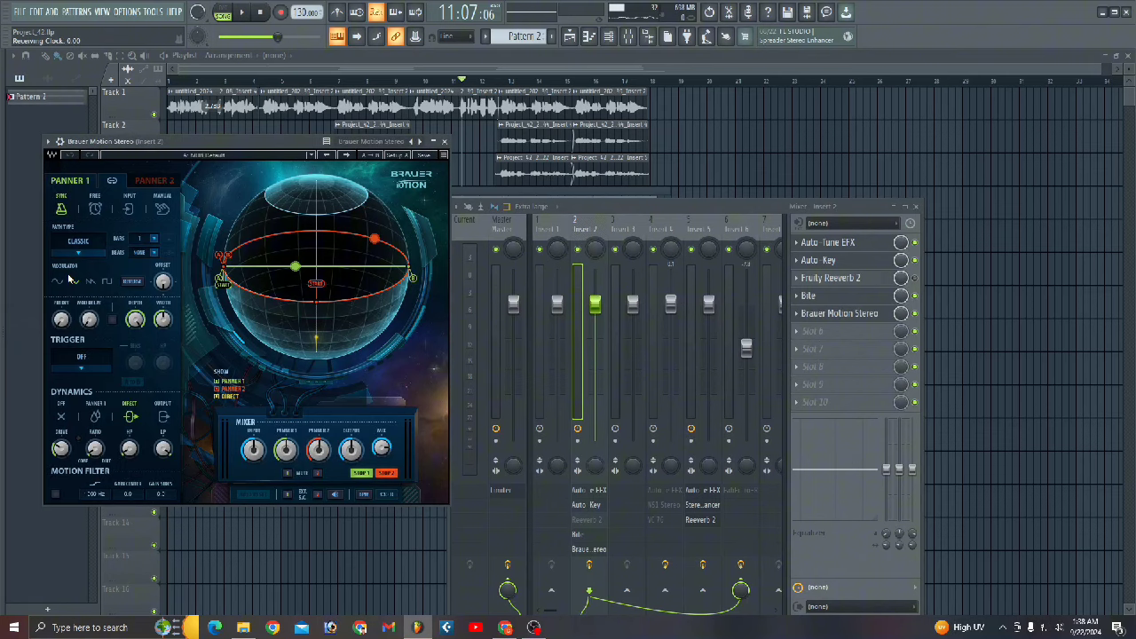
pyautogui.moveTo(196, 143); pyautogui.dragTo(407, 231)
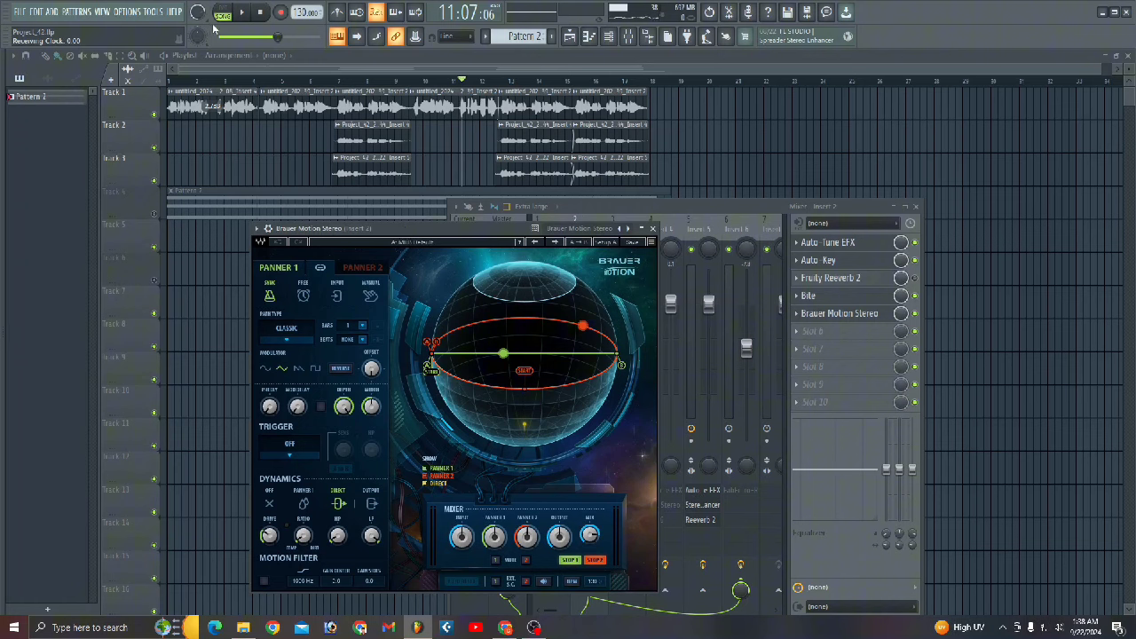
pyautogui.click(240, 13)
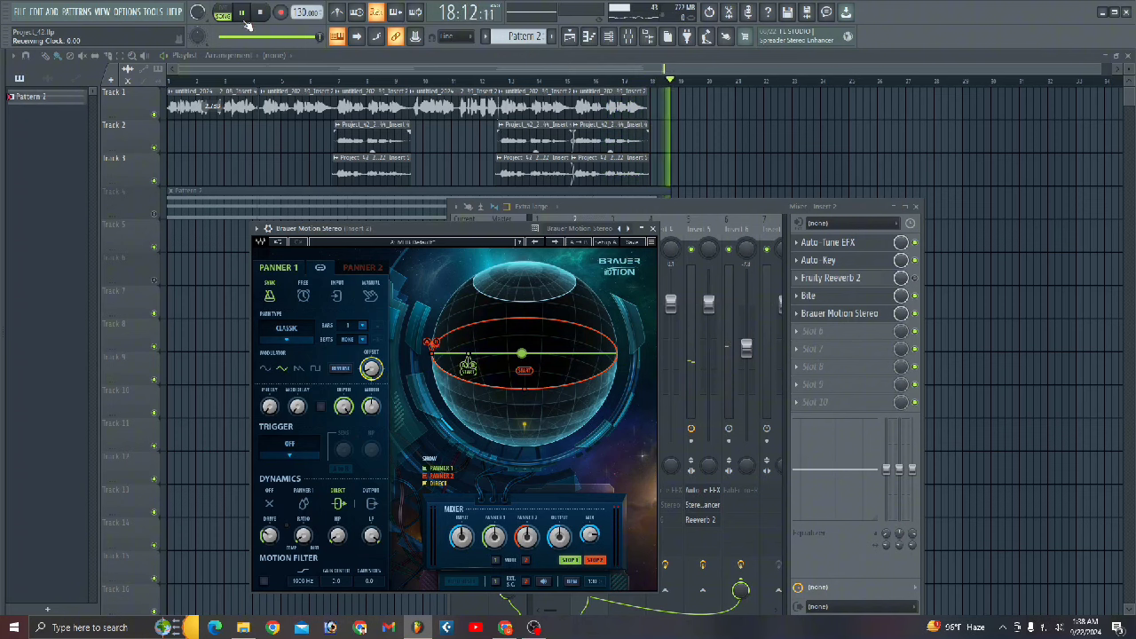
pyautogui.press('space')
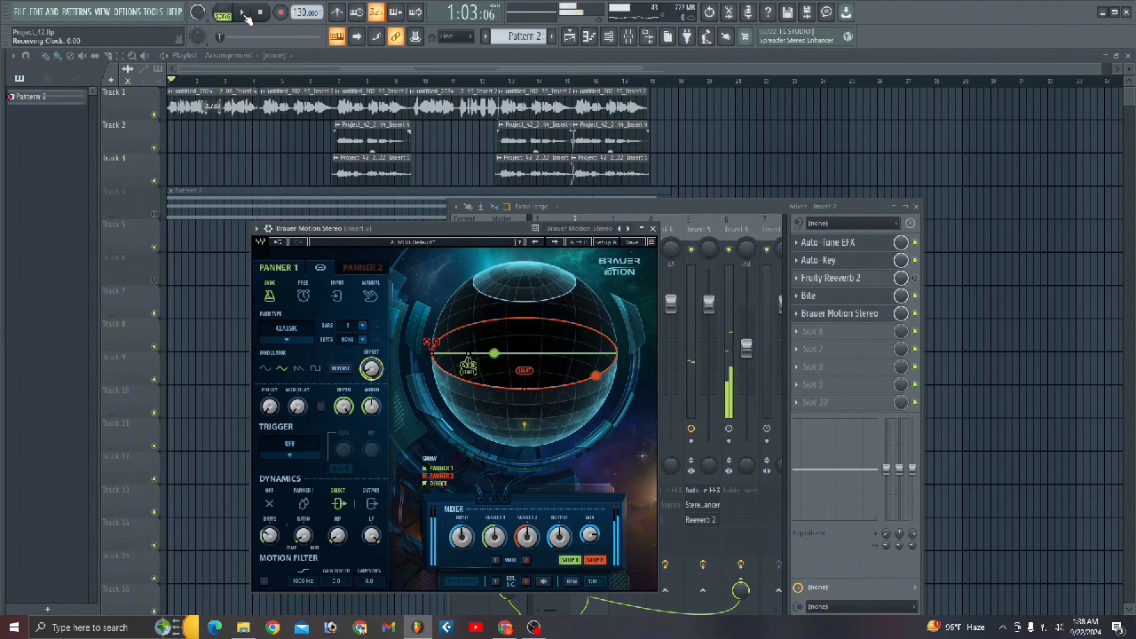
# Delete Brauer Motion Stereo from the fifth slot of Insert 2
pyautogui.rightClick(803, 318)
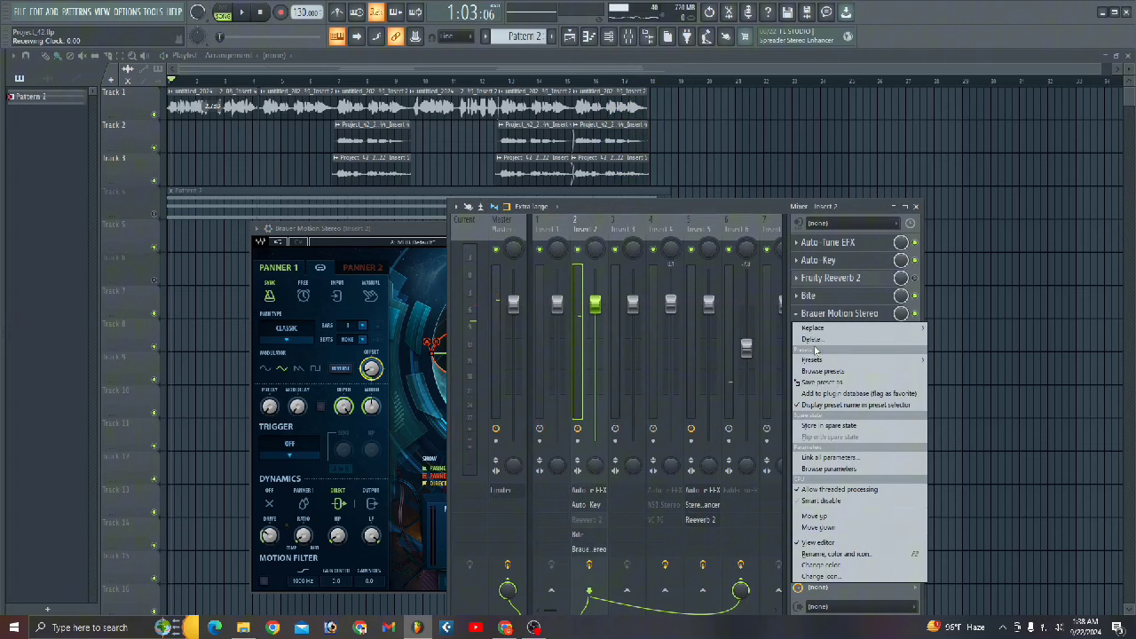
pyautogui.click(811, 340)
pyautogui.click(614, 357)
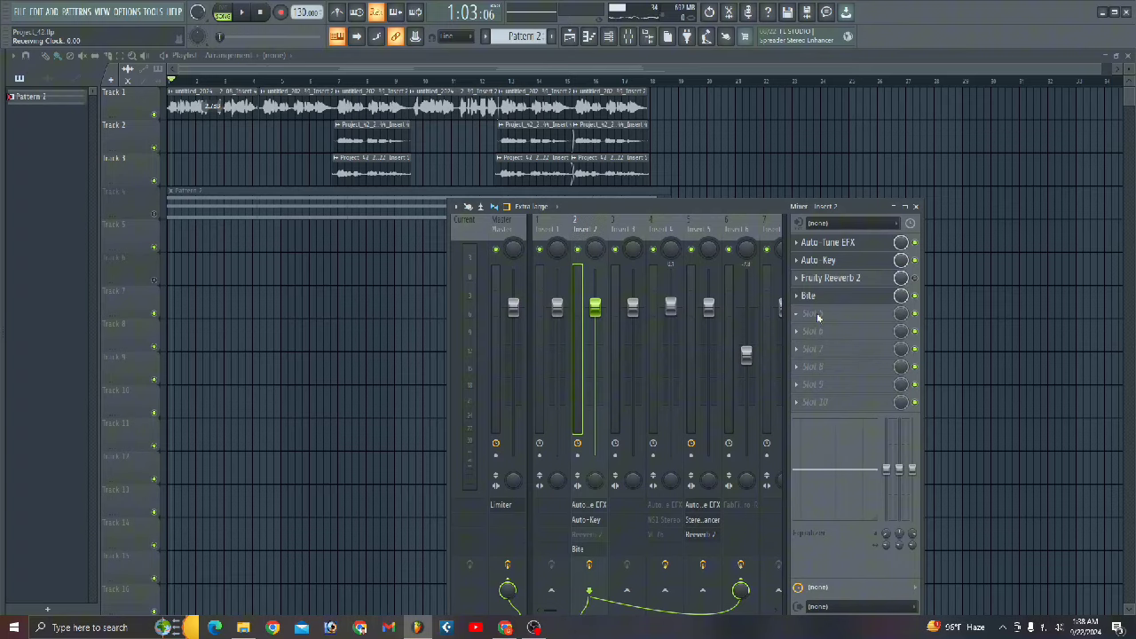
# Add Aphex Vintage Exciter Stereo to the fifth slot of Insert 2 and play the song from the start
pyautogui.click(818, 317)
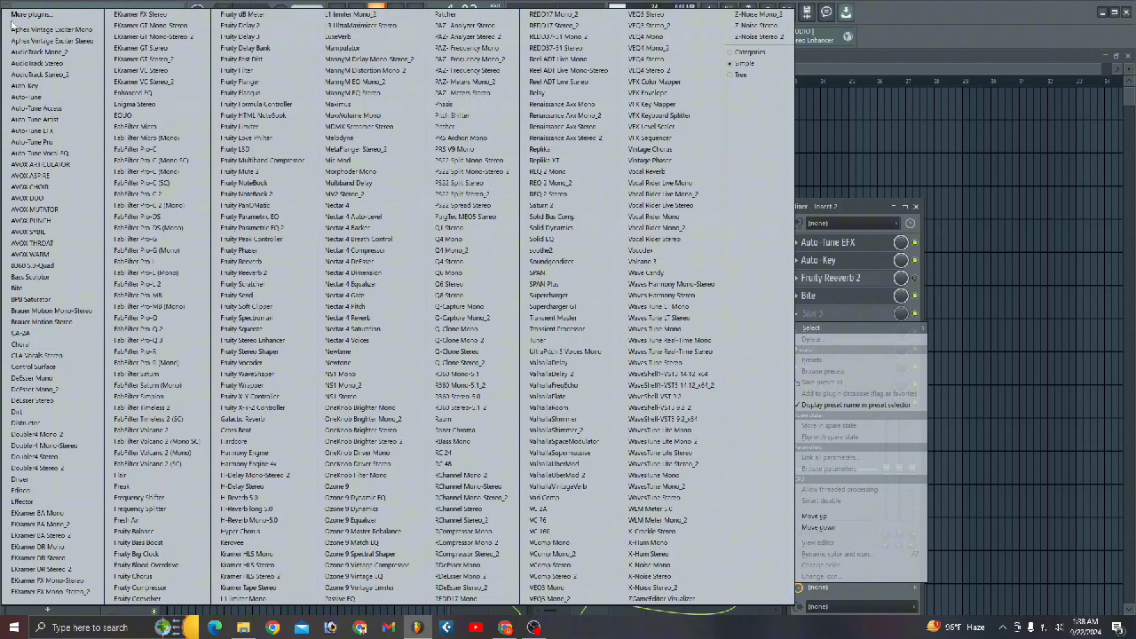
pyautogui.click(41, 42)
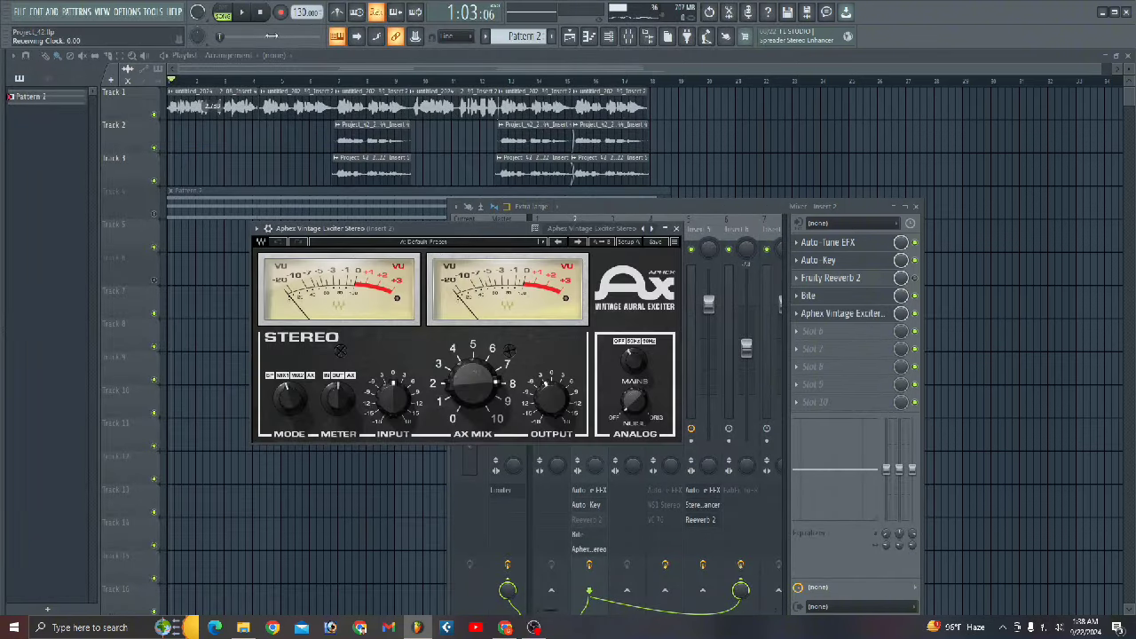
pyautogui.click(243, 11)
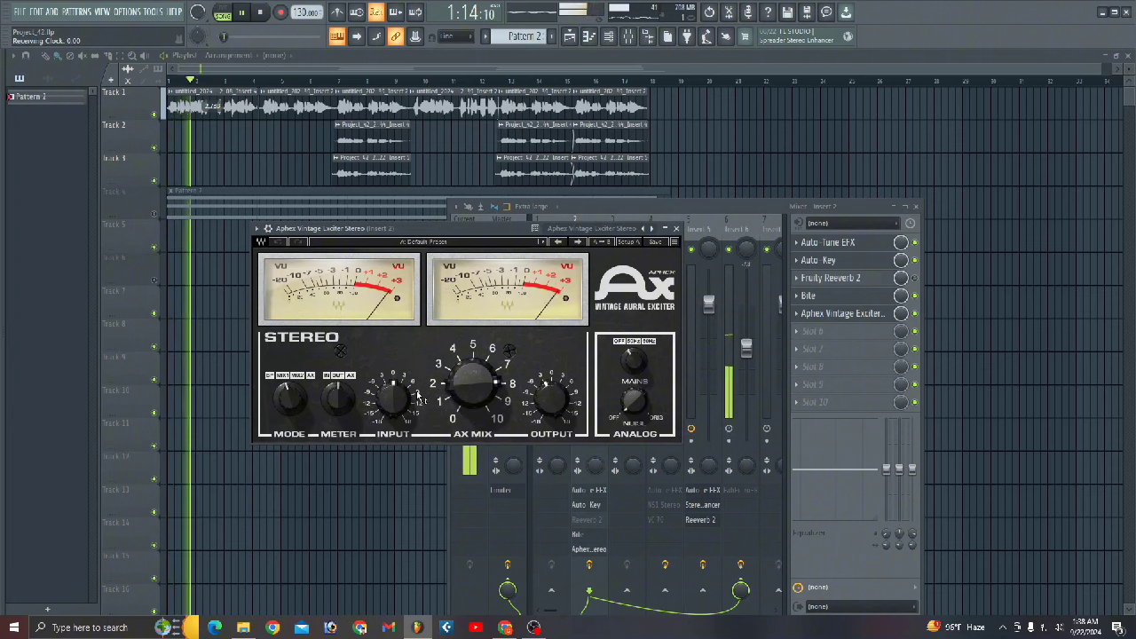
# Adjust the Aphex exciter's AX Mix and Input during playback, comparing the vocal with the effect bypassed and enabled
pyautogui.moveTo(471, 389); pyautogui.dragTo(463, 411)
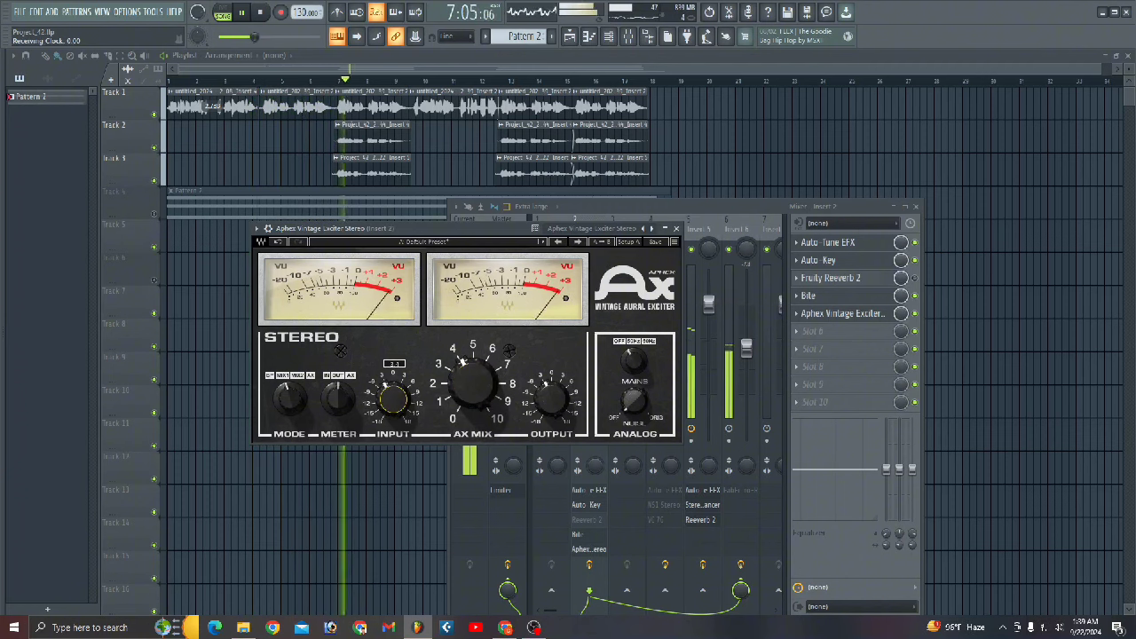
pyautogui.moveTo(393, 400); pyautogui.dragTo(392, 411)
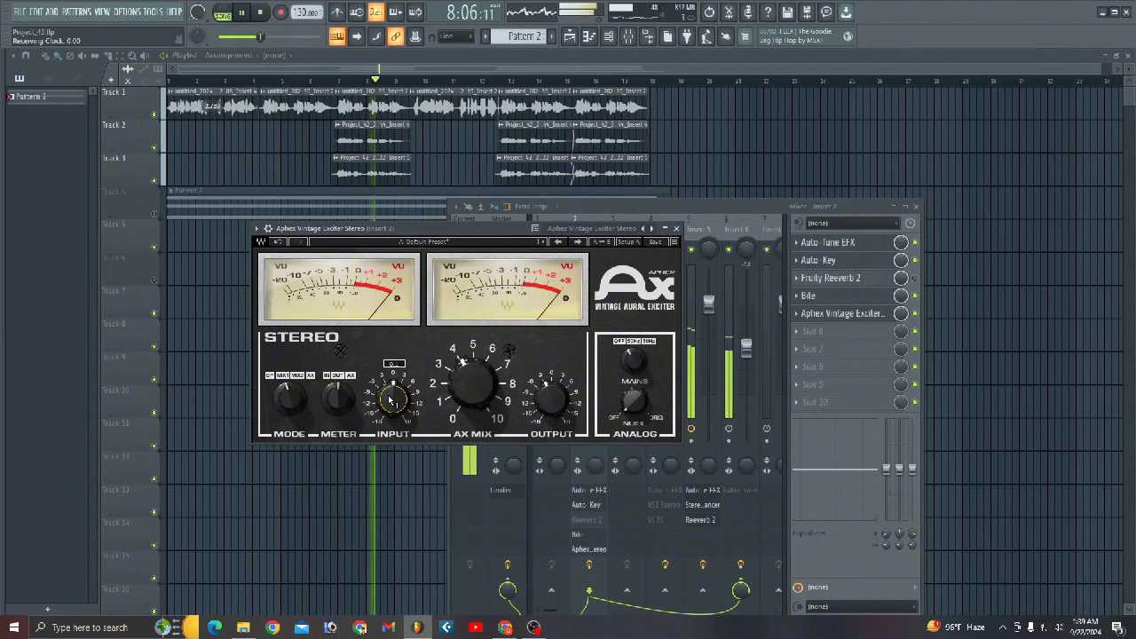
pyautogui.click(914, 321)
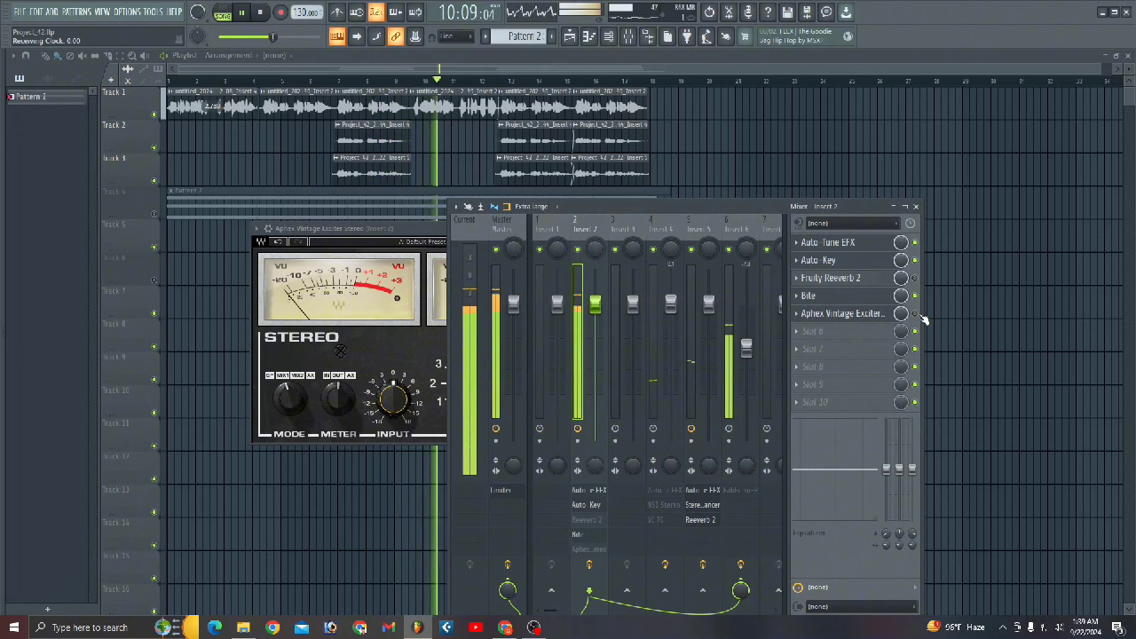
pyautogui.click(417, 396)
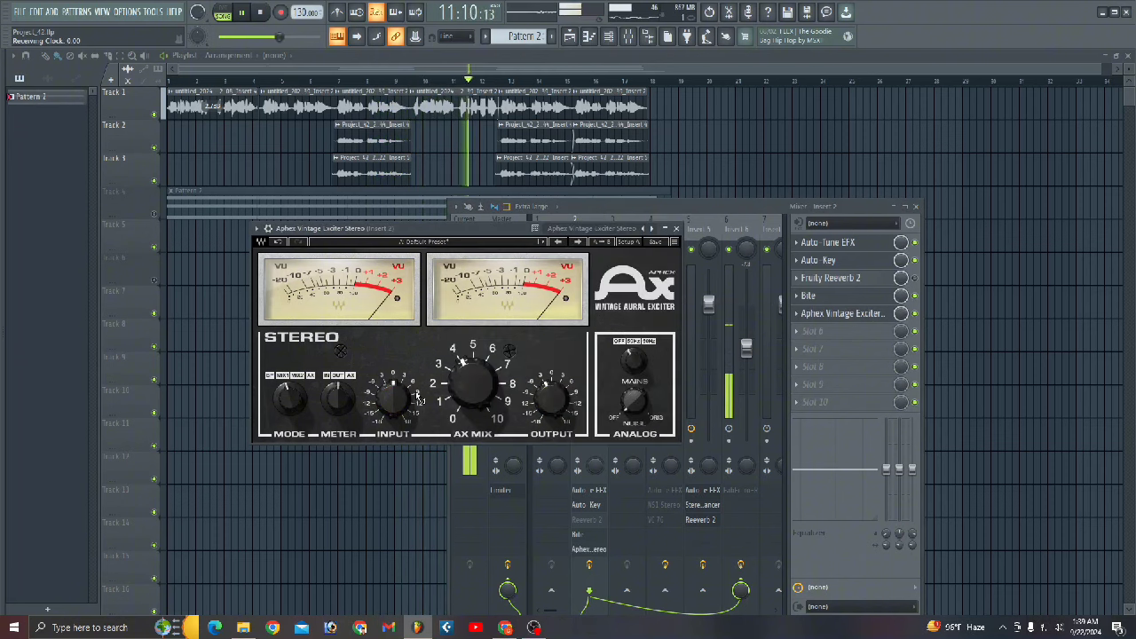
pyautogui.moveTo(461, 362)
pyautogui.mouseDown()
pyautogui.moveTo(492, 370)
pyautogui.moveTo(481, 362)
pyautogui.mouseUp()
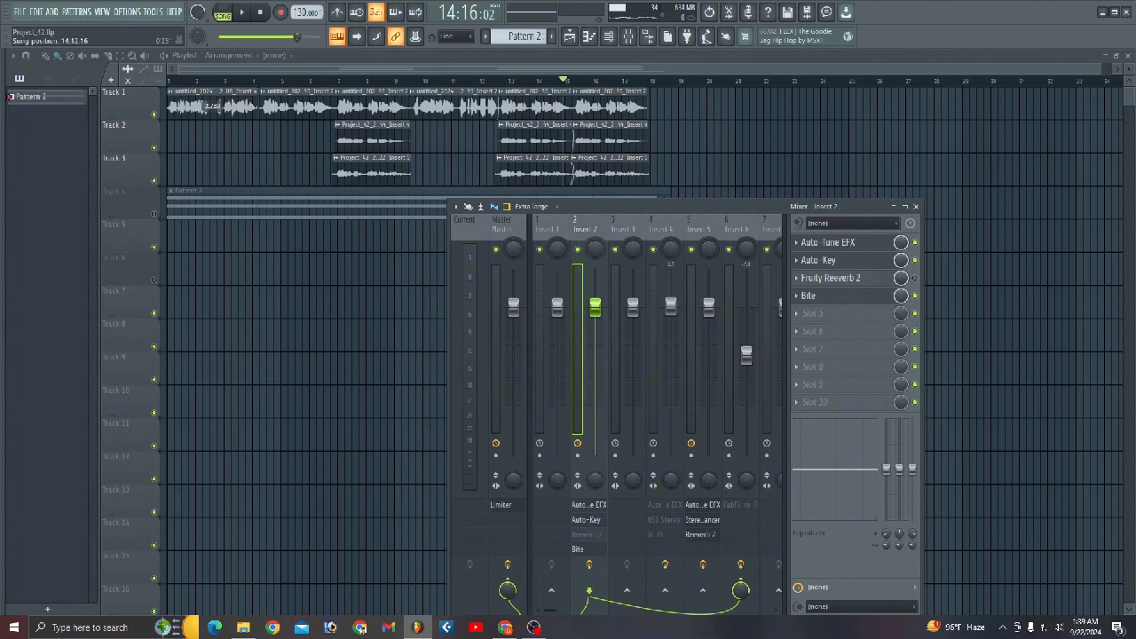
# Audition the Track 2 and Track 3 clips from late bar 6 with Track 1 muted, then unmute Track 1
pyautogui.moveTo(530, 87); pyautogui.dragTo(329, 95)
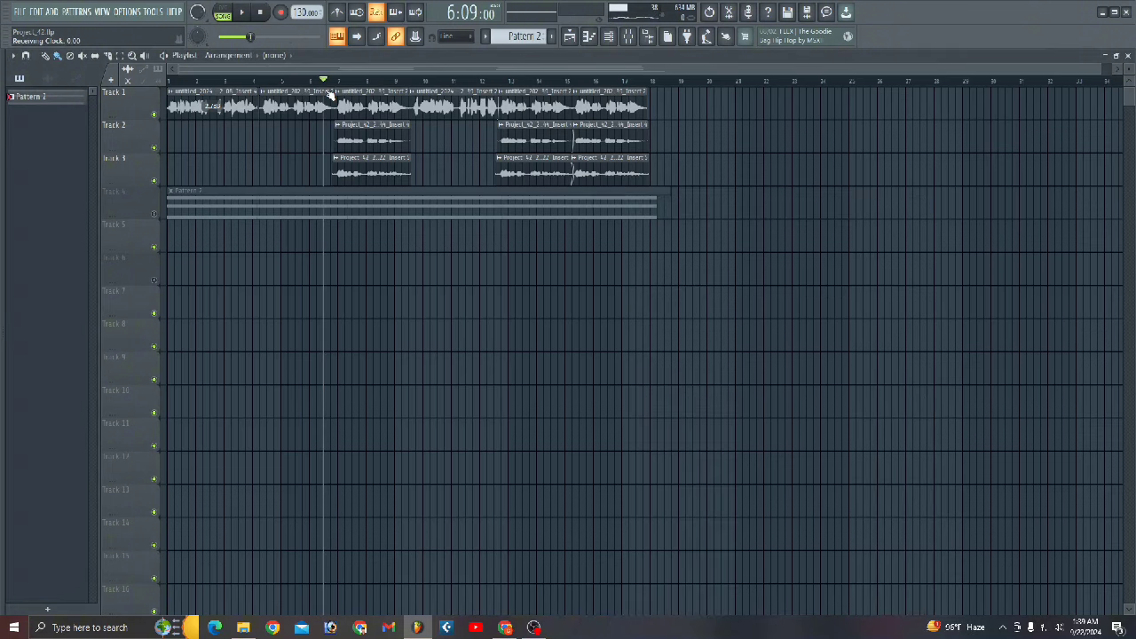
pyautogui.click(154, 115)
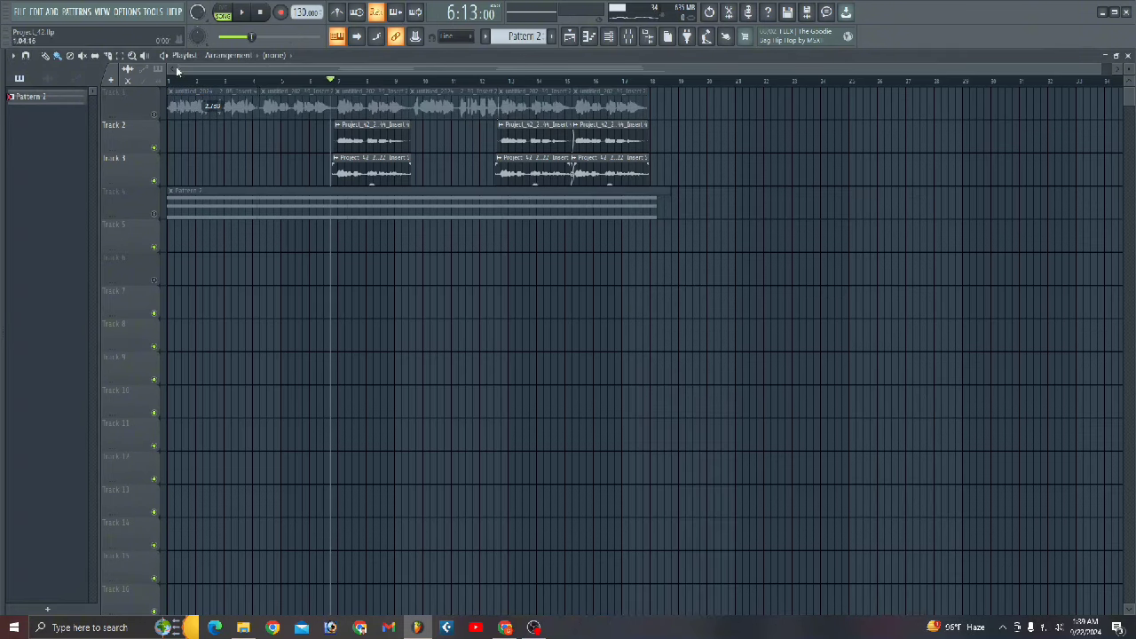
pyautogui.click(241, 14)
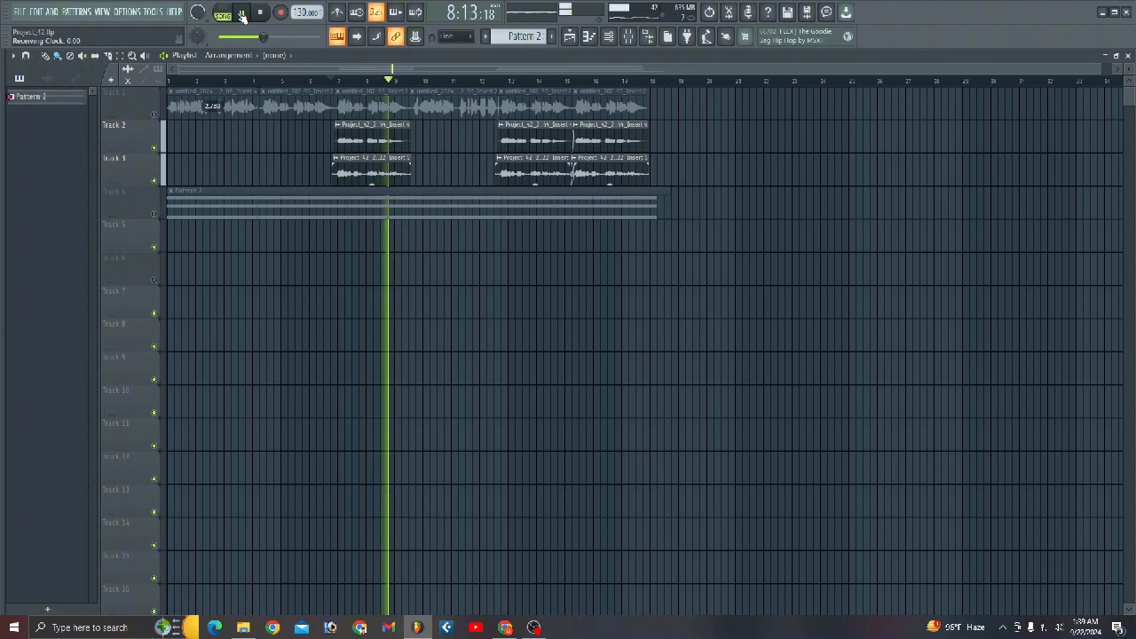
pyautogui.click(242, 15)
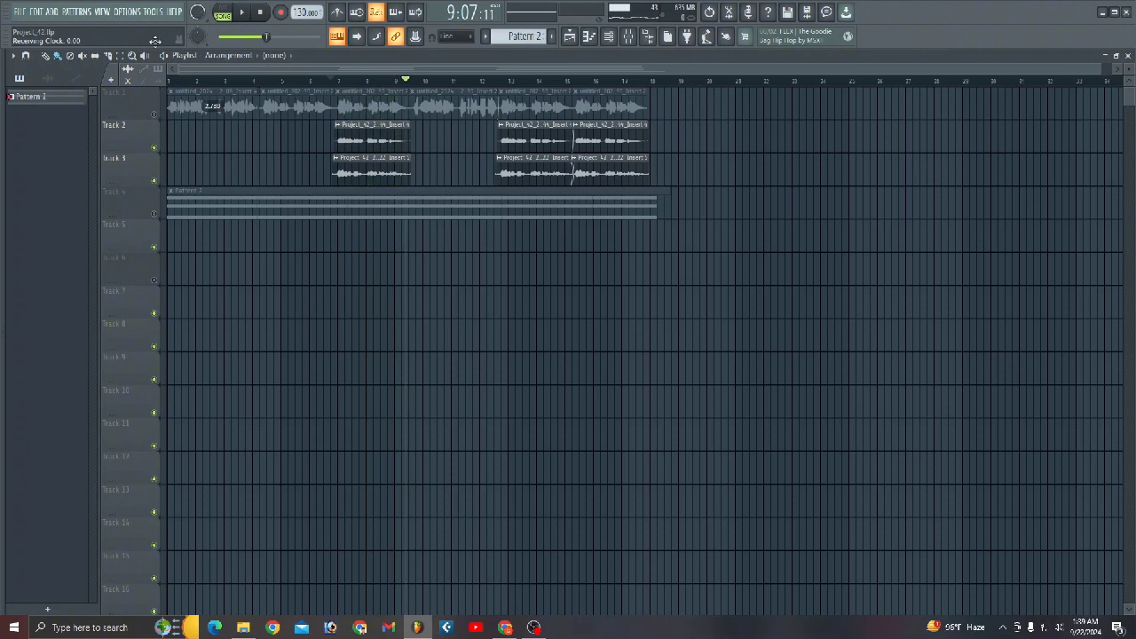
pyautogui.click(153, 115)
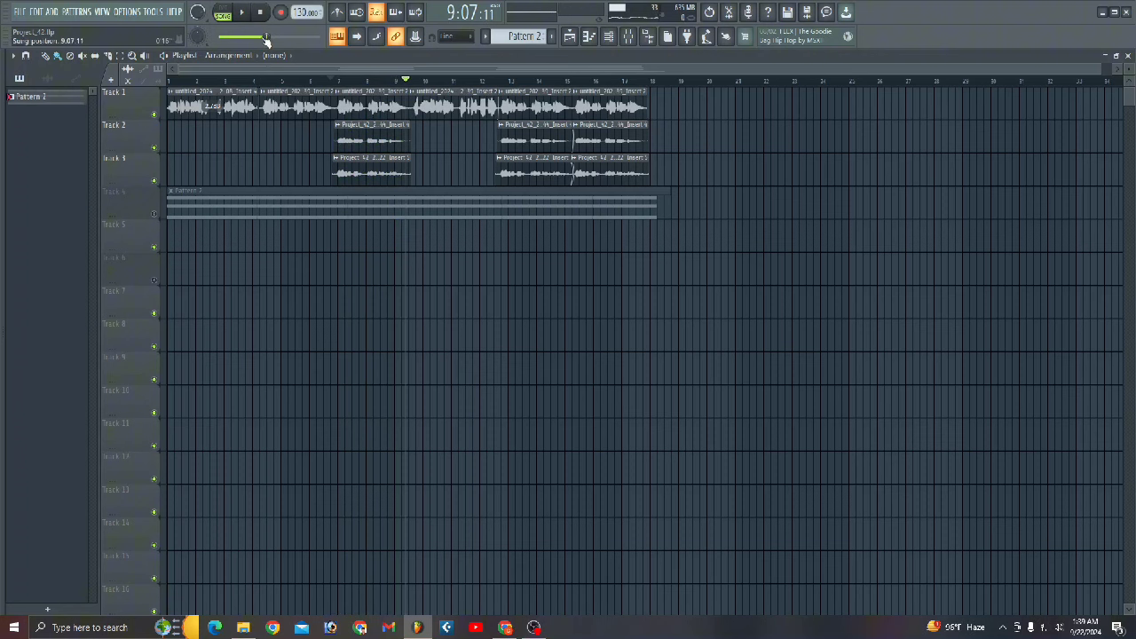
# Unmute Track 4 and replay the song from the start with Fruity Reeverb 2 enabled on Insert 2
pyautogui.click(153, 215)
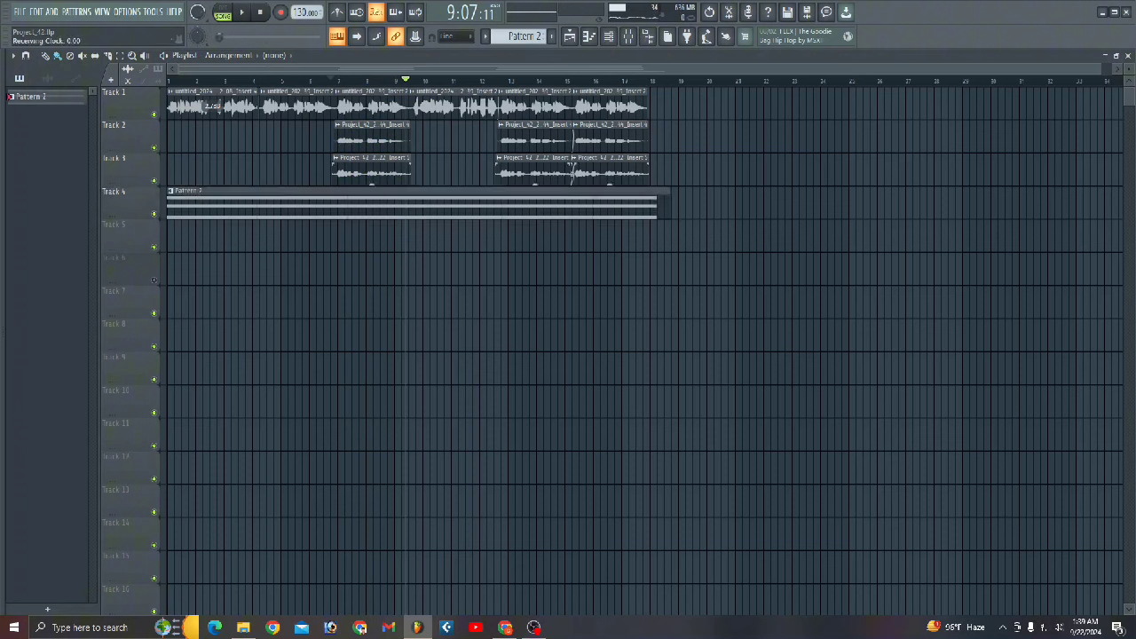
pyautogui.click(241, 13)
pyautogui.press('F9')
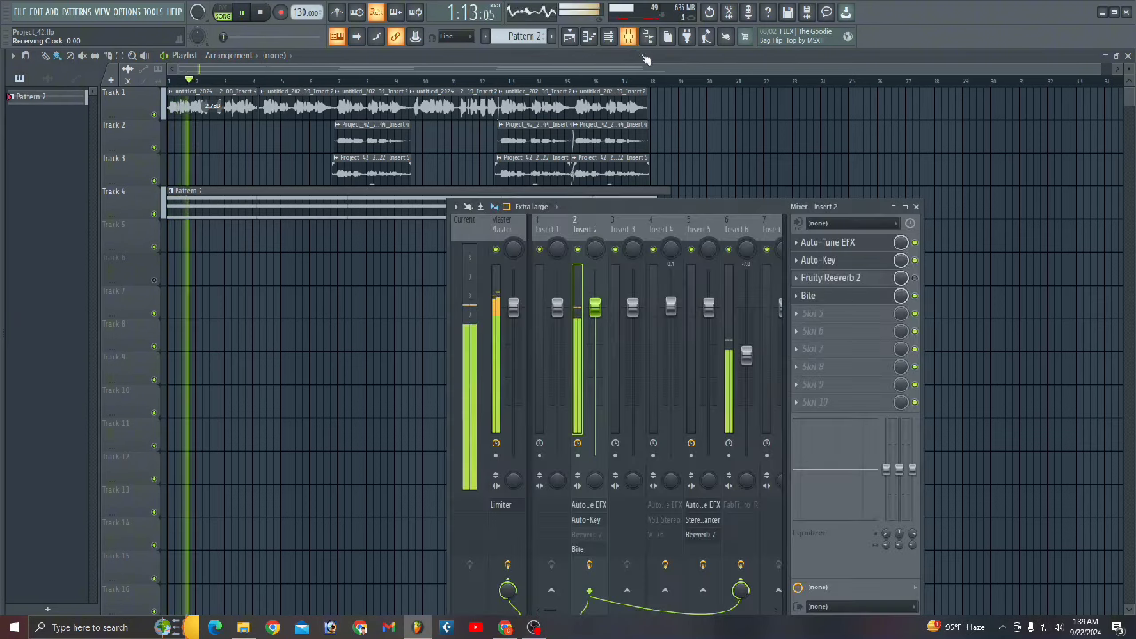
pyautogui.click(915, 279)
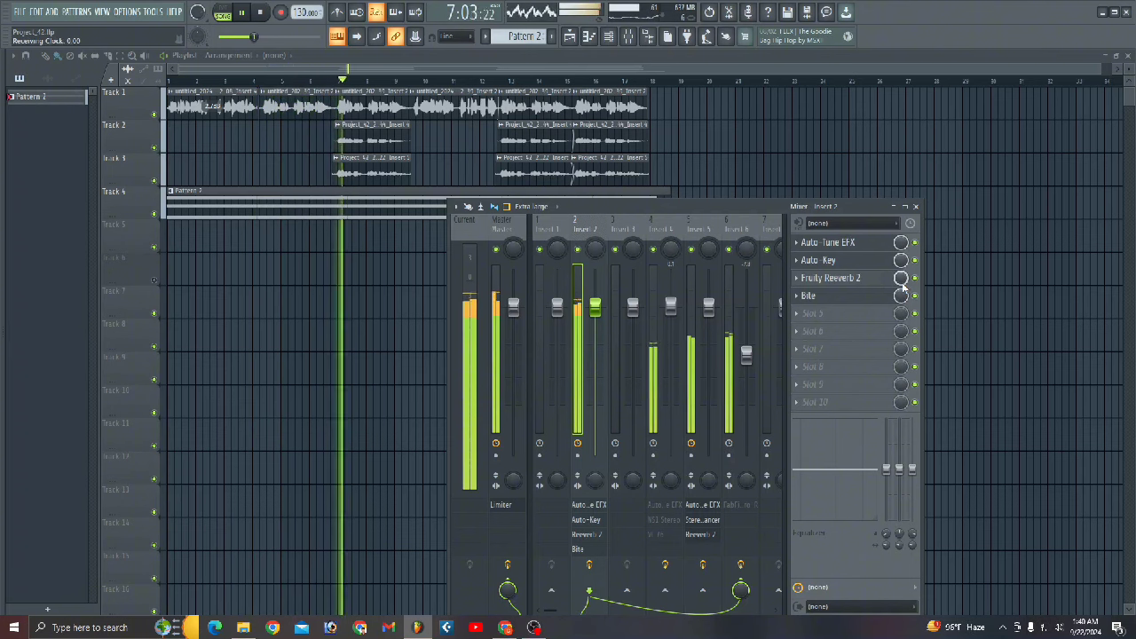
# Open Pattern 2's DUNE 3 notes in the piano roll while the song plays
pyautogui.press('F6')
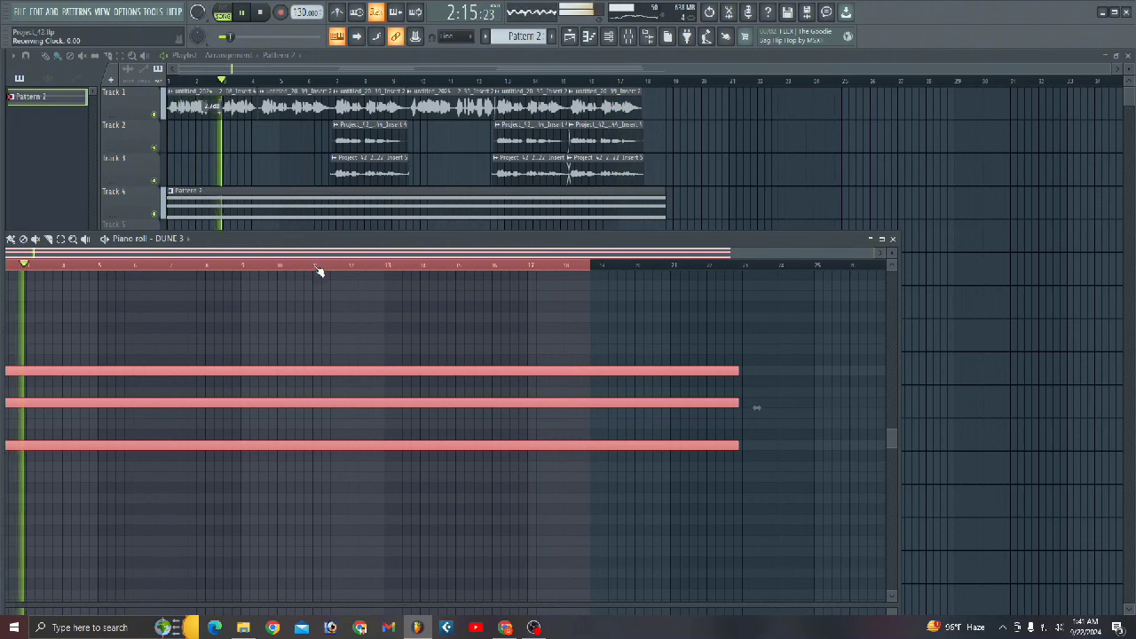
pyautogui.click(239, 373)
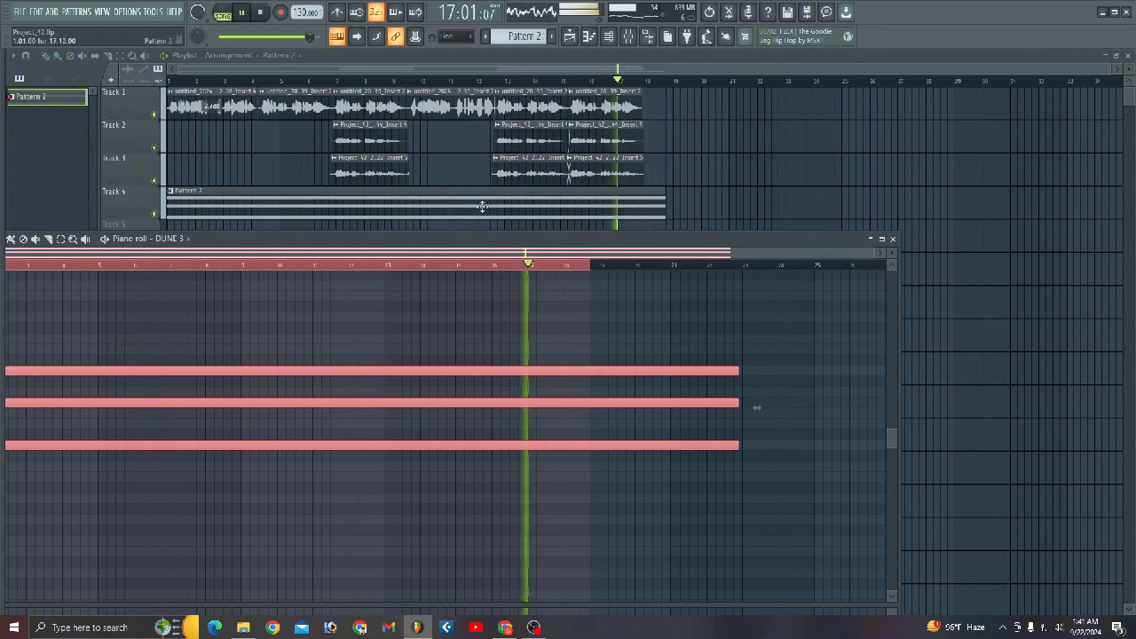
# Delete the clips around bar 13 on Tracks 2 and 3 and stop playback
pyautogui.rightClick(510, 164)
pyautogui.rightClick(514, 140)
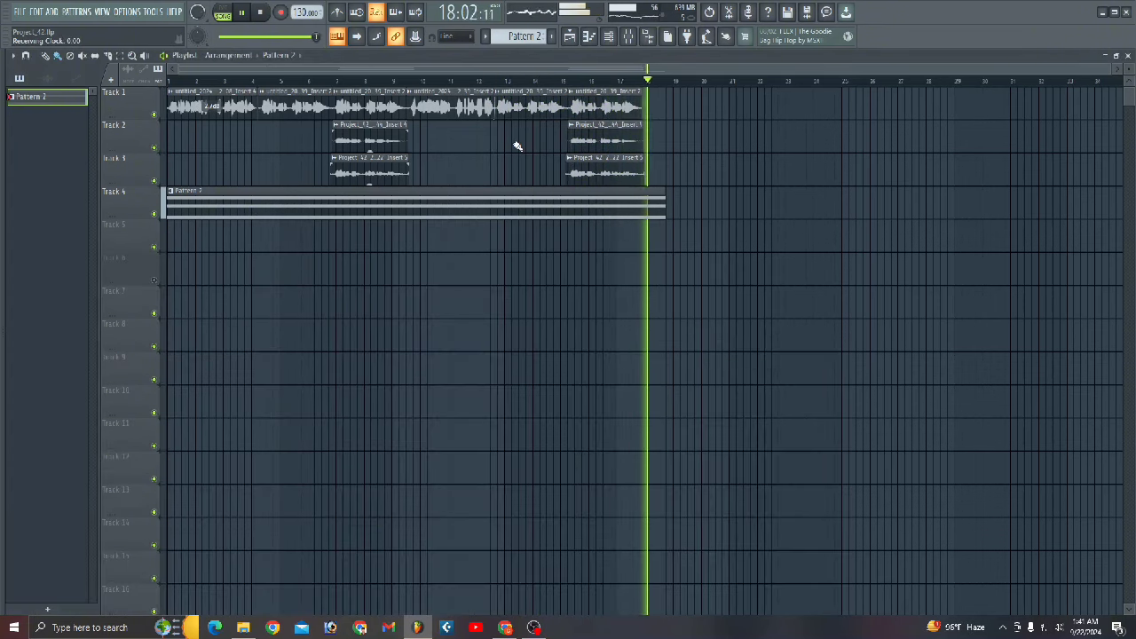
pyautogui.press('space')
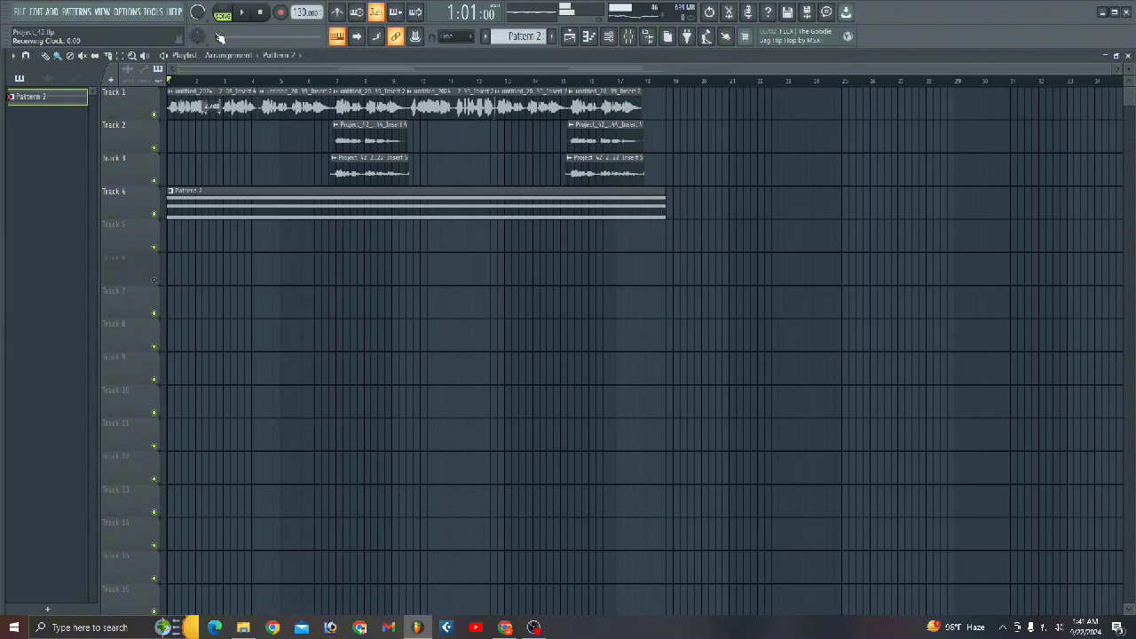